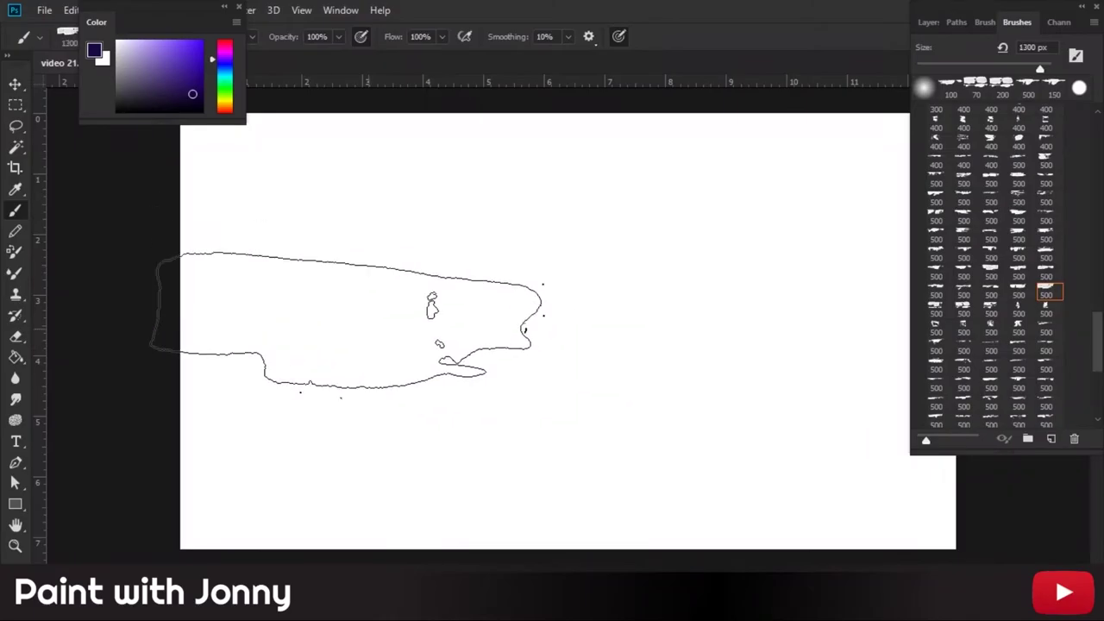
- Paint broad lavender sky strokes, then dark purple textured strokes across the lower-half lake
mouse_move(772, 312)
mouse_down()
mouse_move(258, 276)
mouse_move(574, 181)
mouse_move(849, 308)
mouse_move(552, 238)
mouse_up()
click(181, 67)
mouse_move(552, 518)
mouse_down()
mouse_move(825, 382)
mouse_move(867, 501)
mouse_up()
mouse_move(779, 470)
mouse_down()
mouse_move(190, 526)
mouse_move(817, 380)
mouse_move(830, 478)
mouse_up()
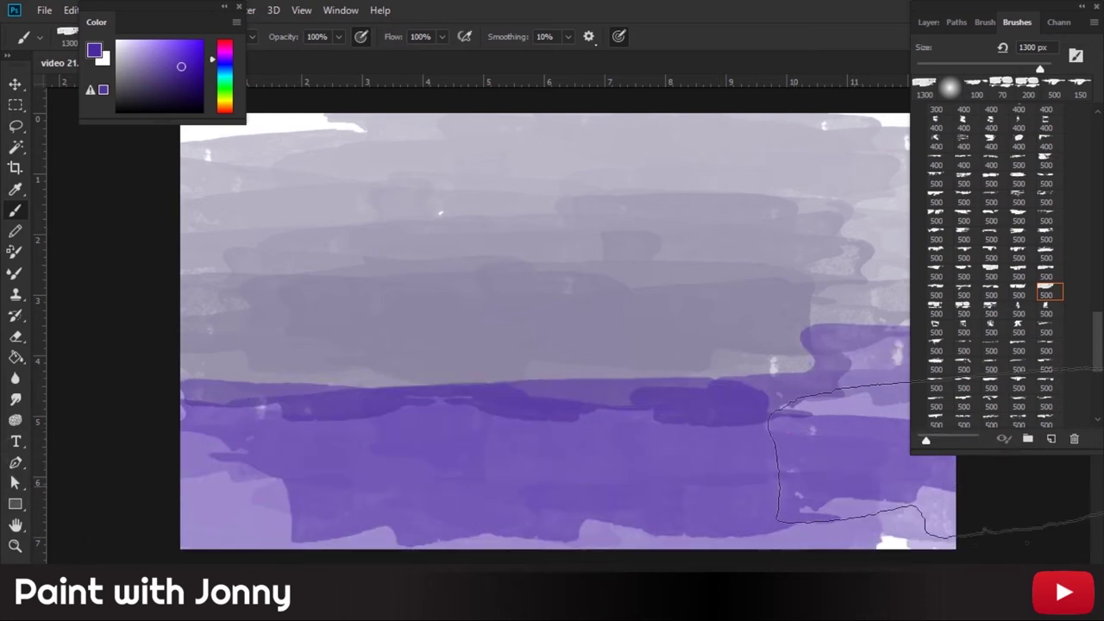
mouse_move(202, 392)
mouse_down()
mouse_move(665, 407)
mouse_move(825, 382)
mouse_move(423, 427)
mouse_move(234, 432)
mouse_move(184, 492)
mouse_move(198, 518)
mouse_move(346, 514)
mouse_move(234, 421)
mouse_move(547, 441)
mouse_move(653, 511)
mouse_move(871, 389)
mouse_move(838, 456)
mouse_move(912, 492)
mouse_move(776, 517)
mouse_move(682, 474)
mouse_move(961, 452)
mouse_move(776, 523)
mouse_move(863, 539)
mouse_up()
click(930, 22)
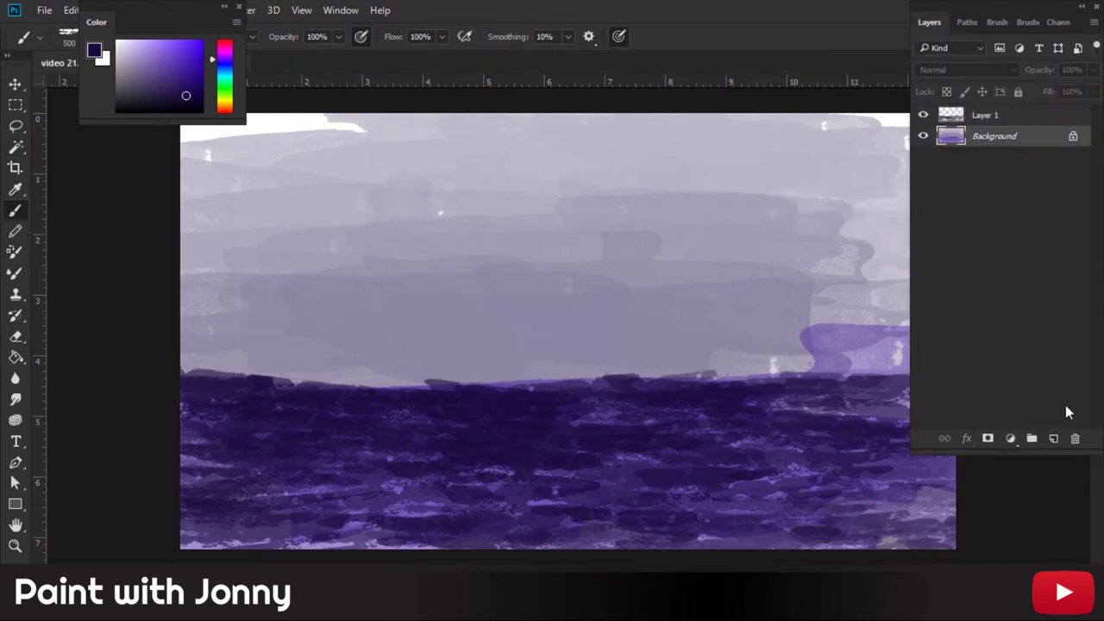
- Add a new layer, lasso-select the mountain ridge, and choose a textured brush
click(1053, 439)
key(l)
click(268, 392)
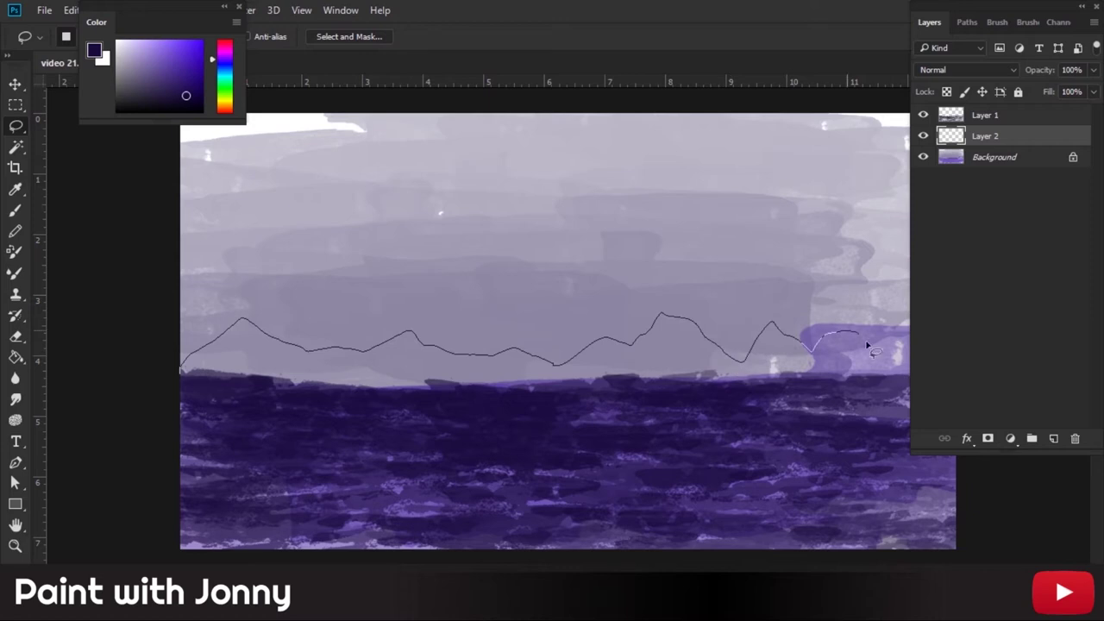
drag(173, 384, 180, 373)
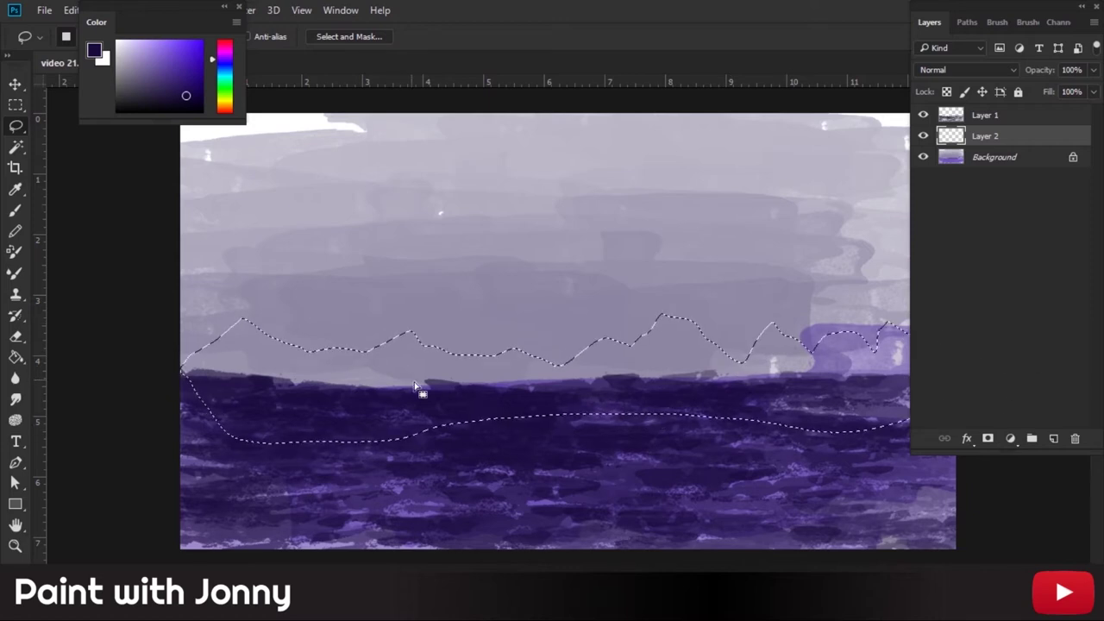
click(1018, 22)
click(1018, 239)
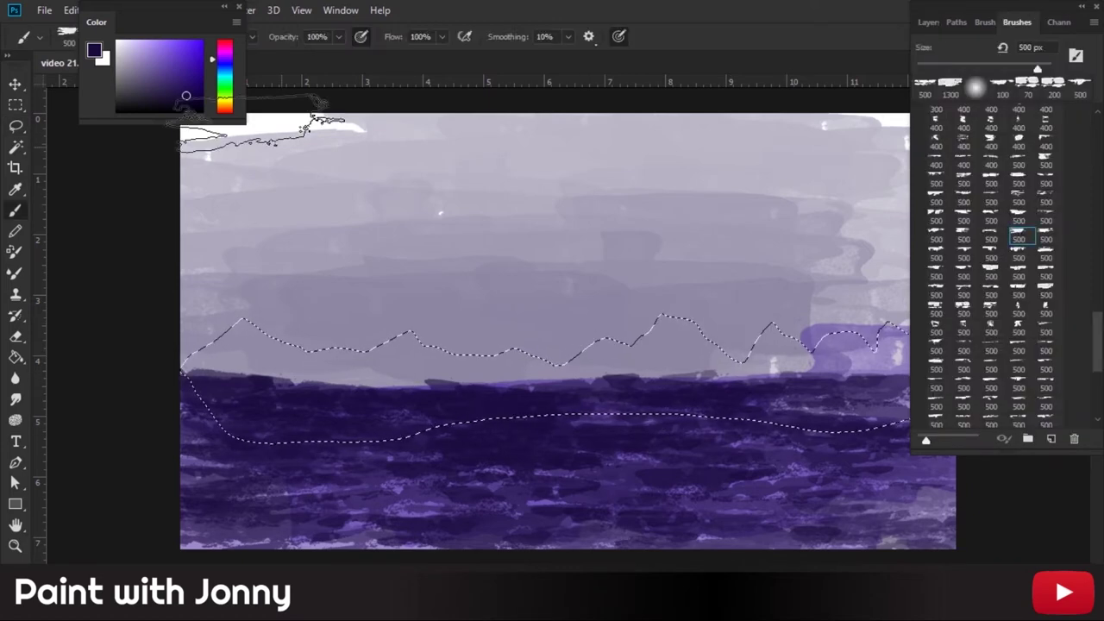
- Paint the mountain selection magenta, then progressively darker purples, then black on the left
click(190, 91)
mouse_move(147, 357)
mouse_down()
mouse_move(401, 309)
mouse_move(838, 369)
mouse_up()
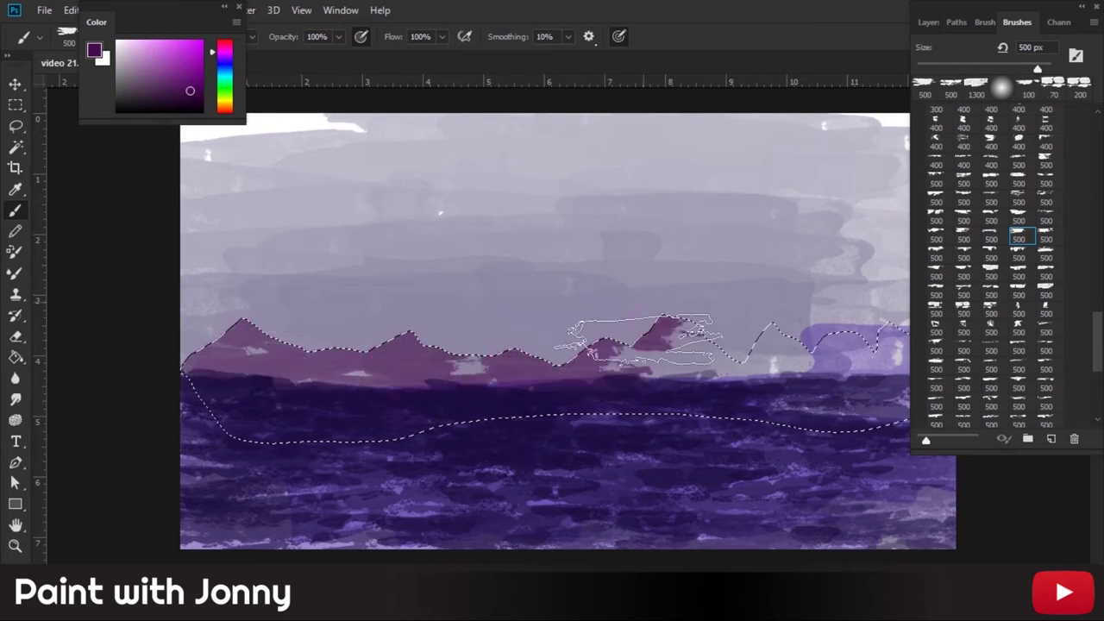
click(200, 102)
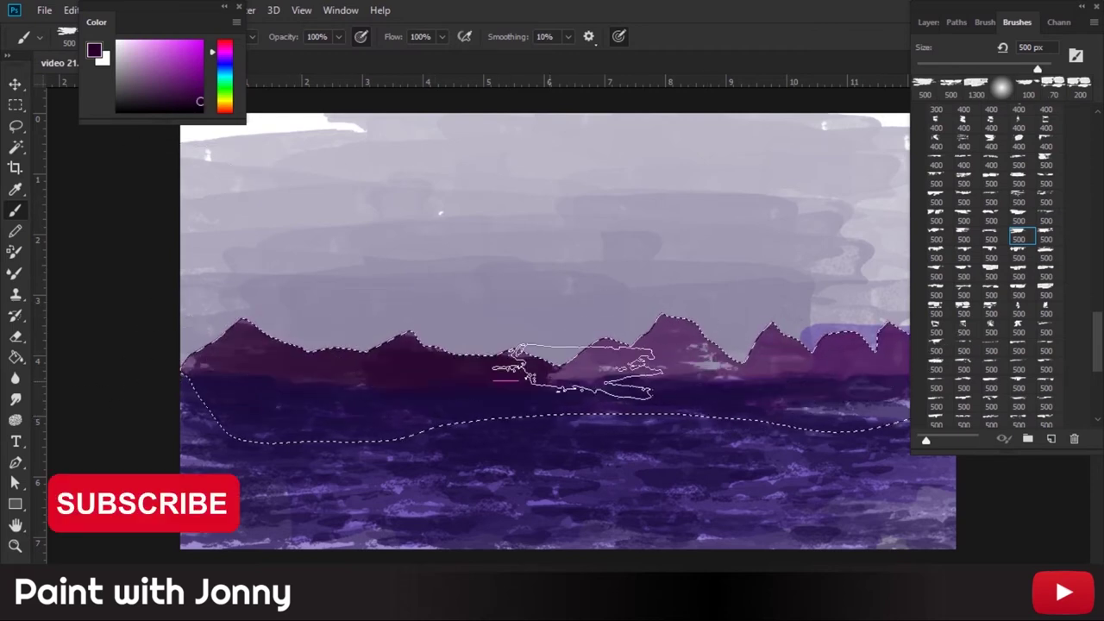
drag(276, 324, 932, 369)
click(193, 88)
drag(198, 362, 897, 345)
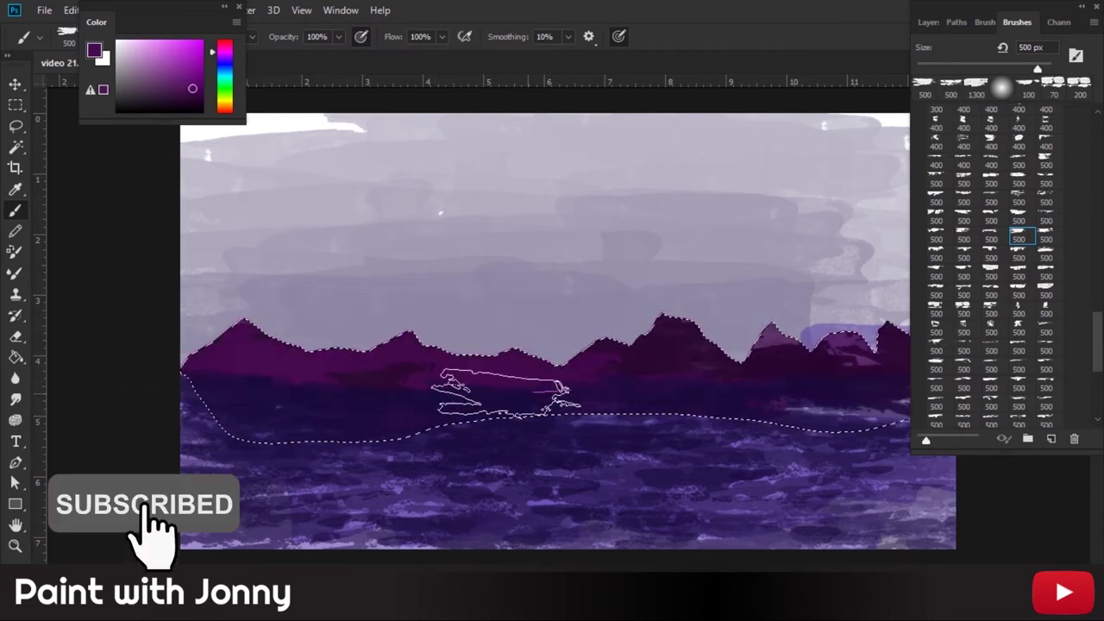
click(198, 112)
drag(248, 319, 301, 407)
- Cover the remaining magenta with black using 175 and 900 px brushes, then deselect
key(bracketleft)
key(bracketleft)
key(bracketleft)
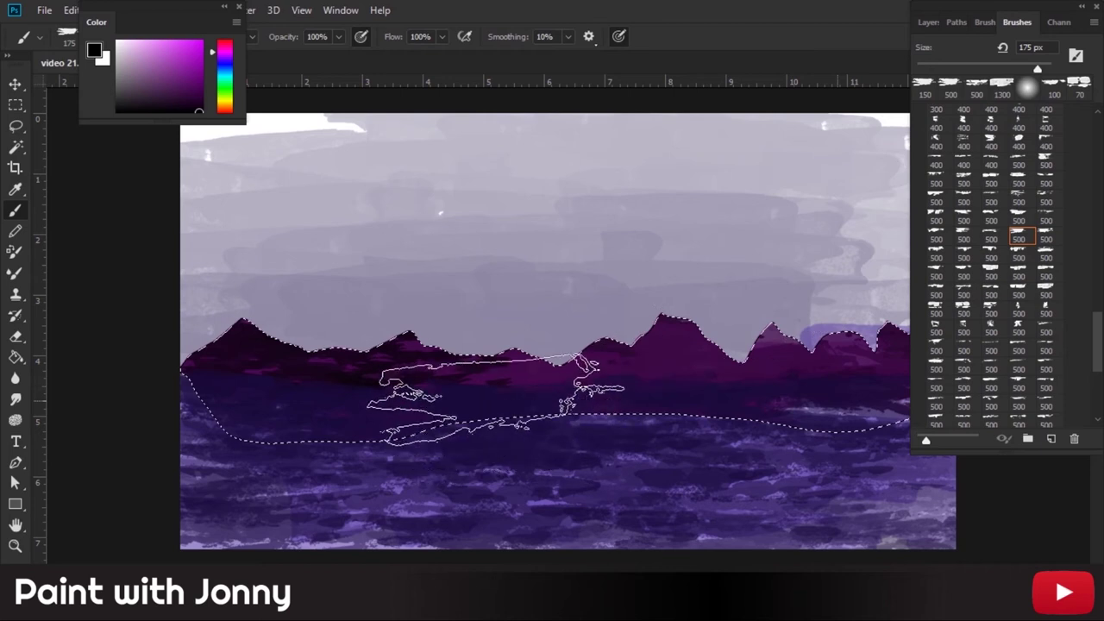
key(bracketright)
key(bracketright)
key(bracketright)
click(734, 349)
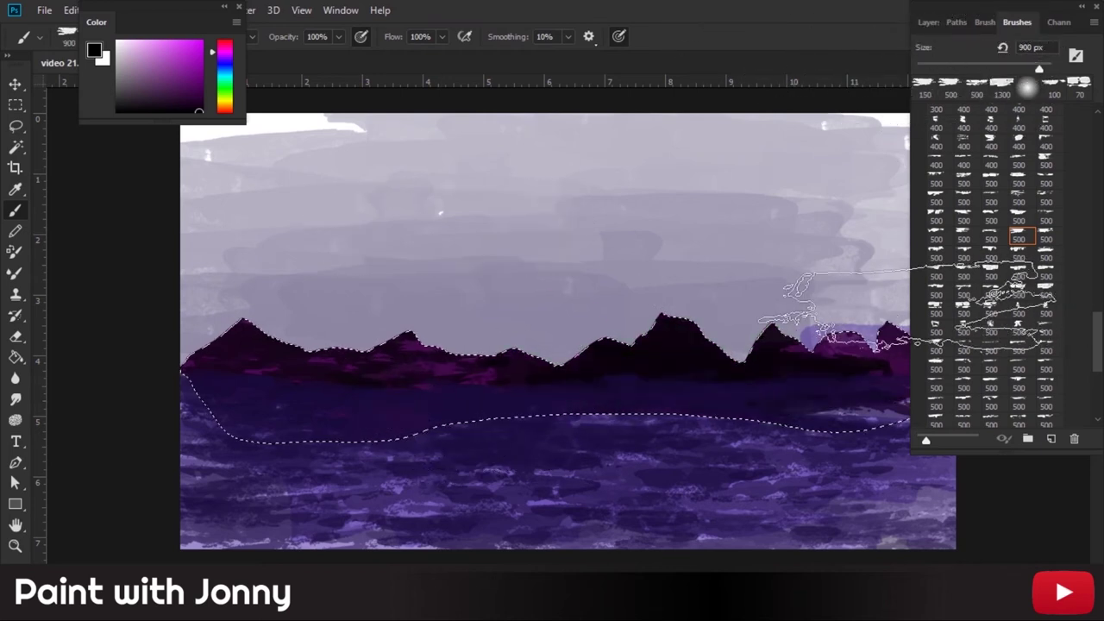
drag(397, 355, 825, 369)
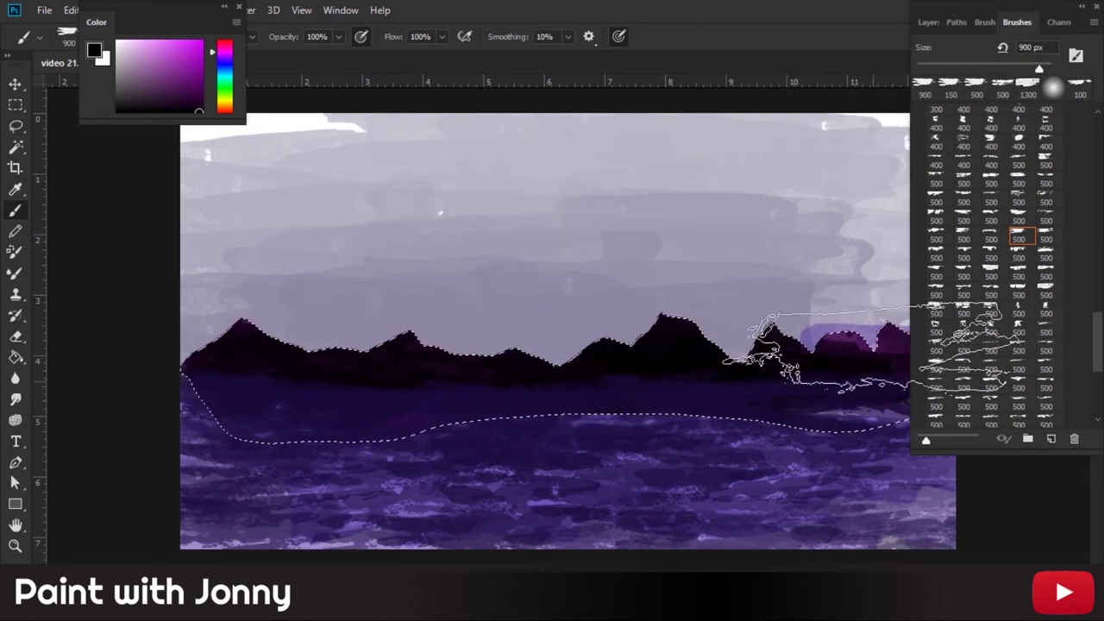
key(ctrl+d)
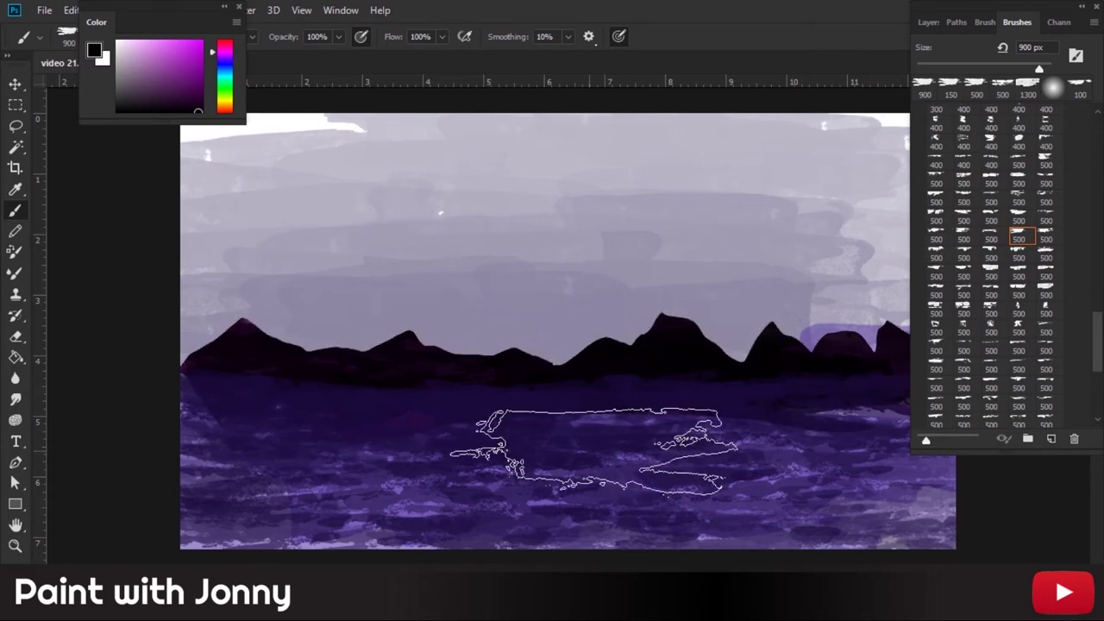
key(l)
mouse_move(181, 337)
mouse_down()
mouse_move(216, 380)
mouse_move(285, 354)
mouse_up()
key(b)
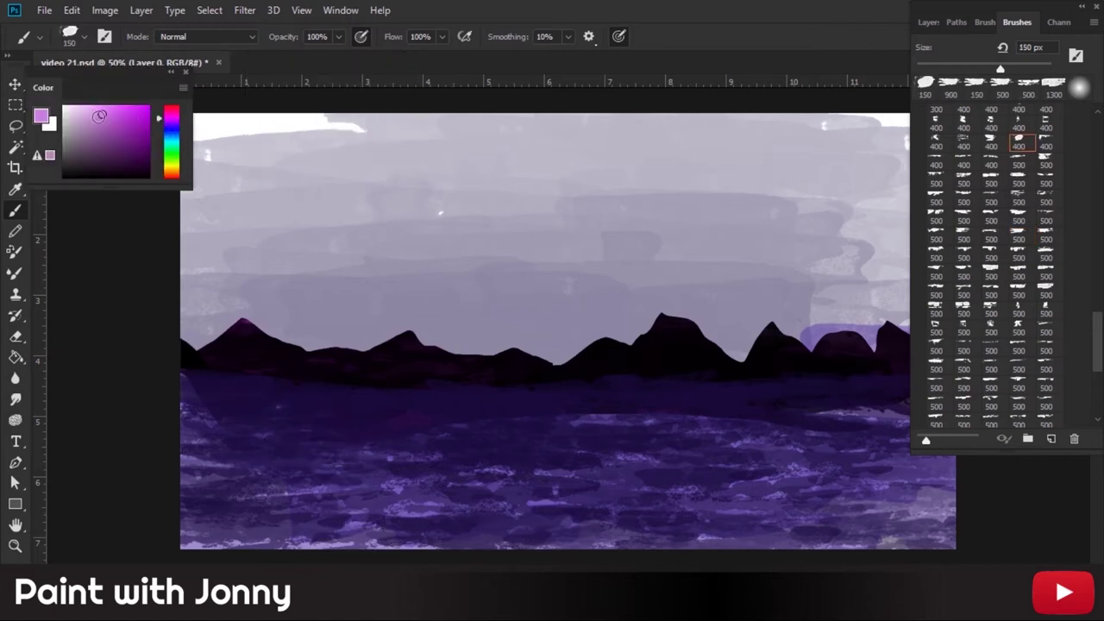
- Paint a pale pink sun glow above the ridge with a 500 px textured brush
drag(582, 333, 559, 337)
click(964, 328)
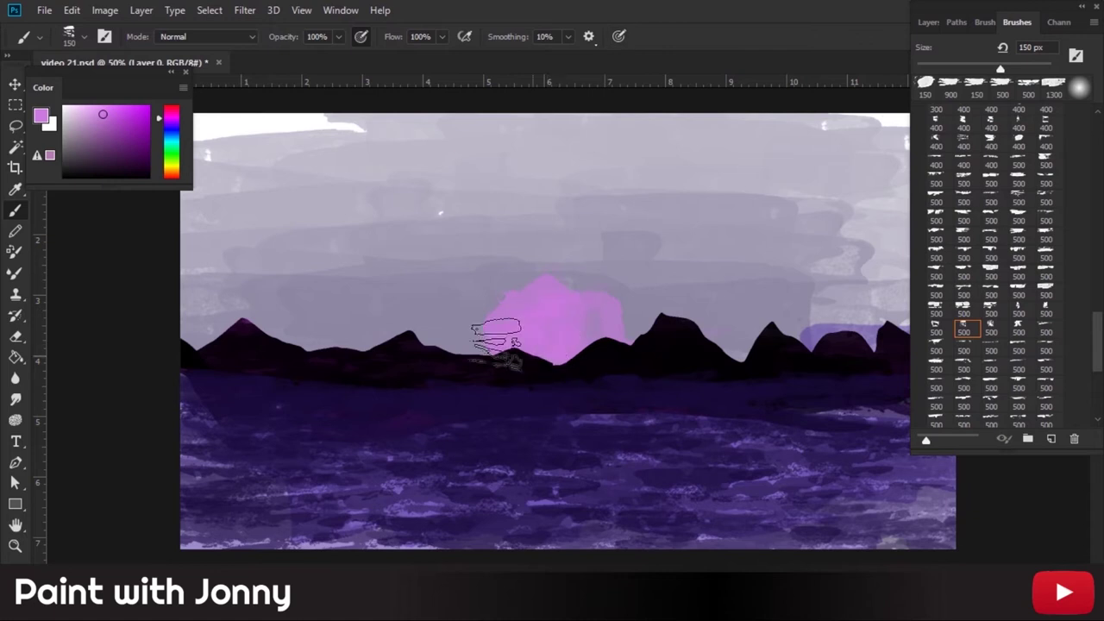
mouse_move(518, 345)
mouse_down()
mouse_move(592, 357)
mouse_move(641, 320)
mouse_move(469, 345)
mouse_move(656, 293)
mouse_move(553, 328)
mouse_move(431, 308)
mouse_move(555, 239)
mouse_move(399, 349)
mouse_move(671, 295)
mouse_move(587, 212)
mouse_up()
click(125, 118)
click(91, 105)
drag(500, 345, 604, 367)
mouse_move(449, 328)
mouse_down()
mouse_move(673, 293)
mouse_move(655, 250)
mouse_up()
drag(553, 328, 569, 354)
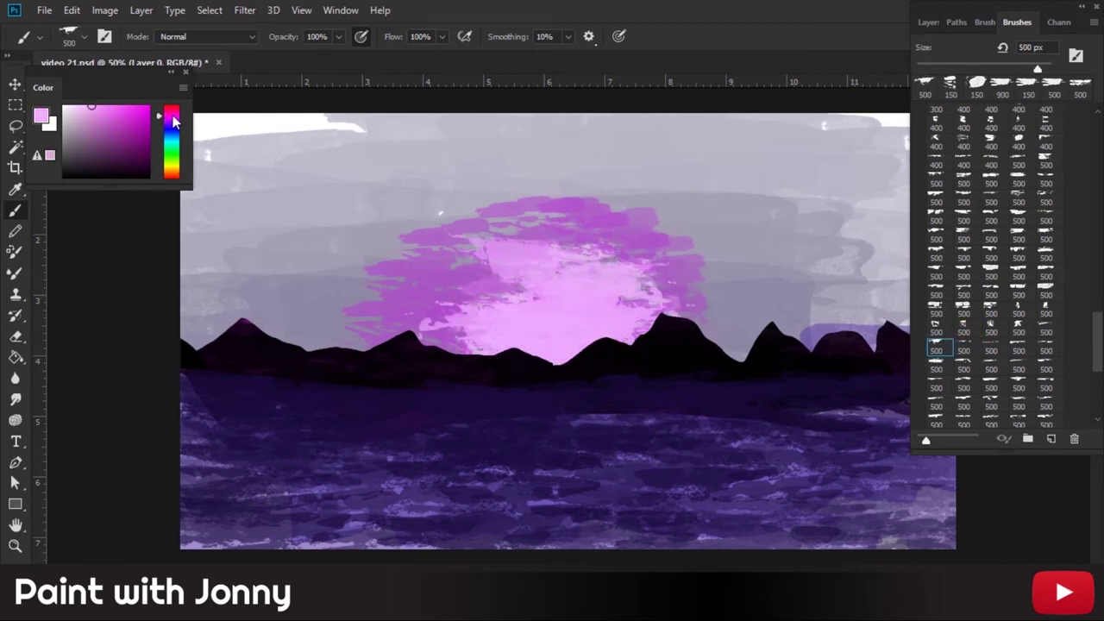
- Spread bright magenta around the sun, then purple strokes across most of the sky
mouse_move(354, 332)
mouse_down()
mouse_move(483, 207)
mouse_move(703, 319)
mouse_move(535, 181)
mouse_up()
drag(760, 285, 777, 345)
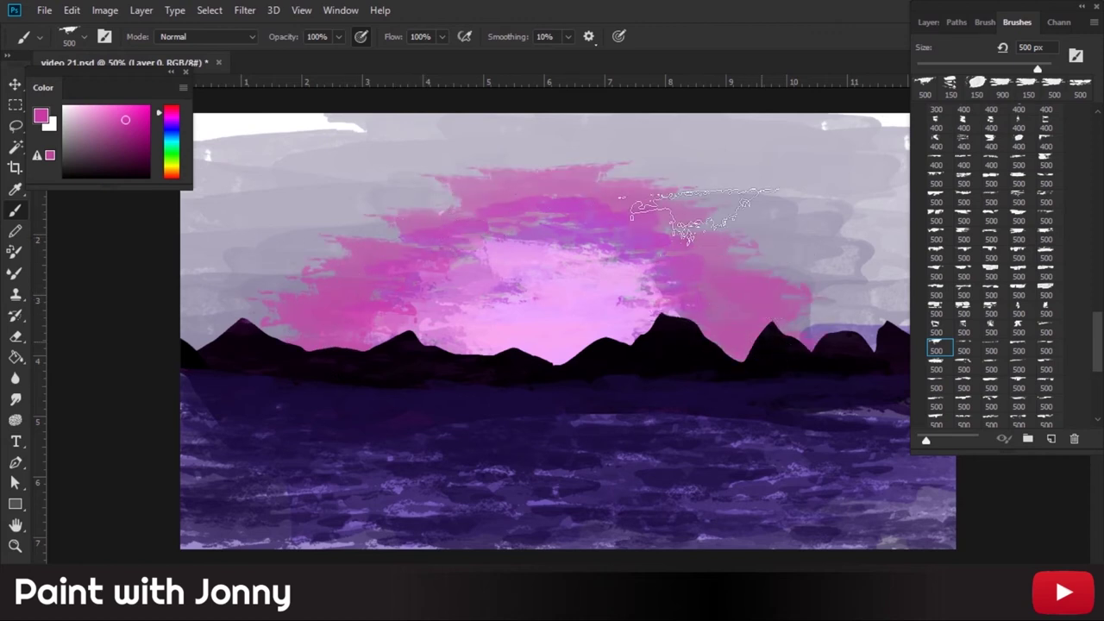
drag(699, 215, 345, 251)
mouse_move(172, 113)
mouse_down()
mouse_move(172, 131)
mouse_move(171, 119)
mouse_up()
mouse_move(319, 272)
mouse_down()
mouse_move(199, 328)
mouse_move(432, 173)
mouse_move(811, 173)
mouse_move(345, 129)
mouse_up()
drag(707, 198, 811, 302)
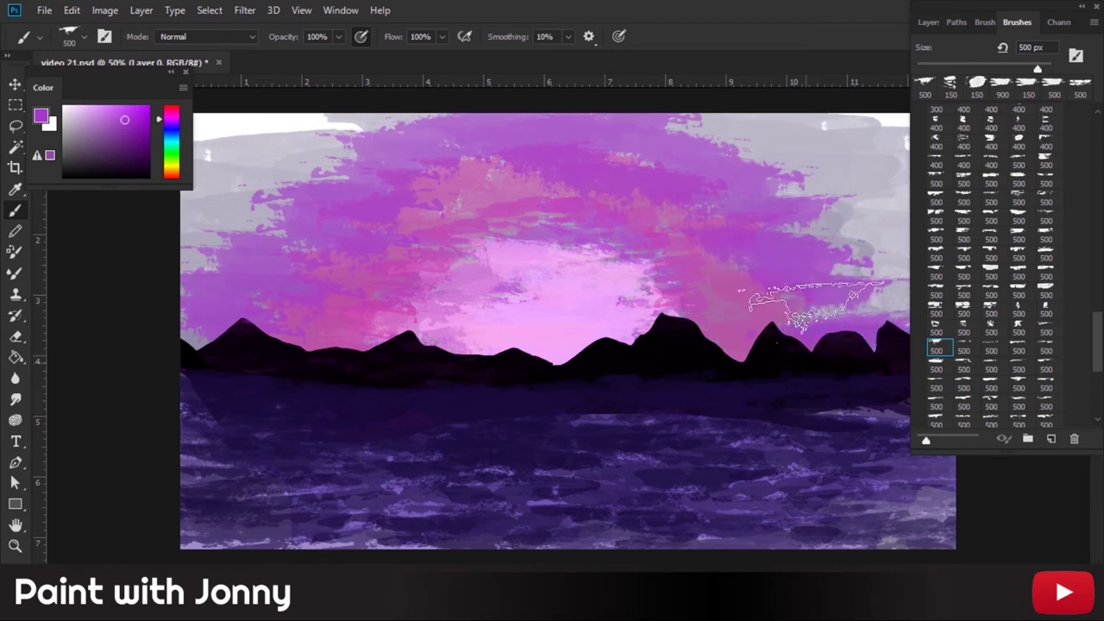
- Darken the upper-left, upper and upper-right sky with deep violet purple
click(134, 148)
mouse_move(126, 298)
mouse_down()
mouse_move(389, 130)
mouse_move(829, 198)
mouse_move(828, 294)
mouse_move(517, 130)
mouse_up()
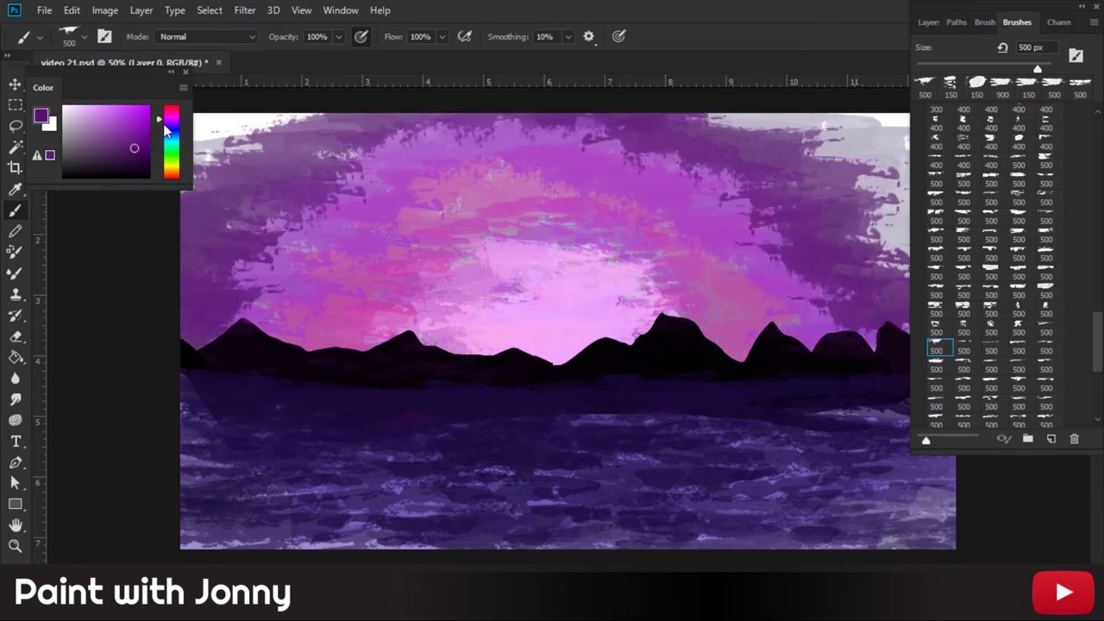
click(169, 118)
mouse_move(237, 138)
mouse_down()
mouse_move(207, 211)
mouse_move(814, 112)
mouse_move(914, 233)
mouse_move(910, 302)
mouse_move(811, 181)
mouse_up()
mouse_move(985, 27)
mouse_down()
mouse_move(1060, 270)
mouse_move(1050, 142)
mouse_move(1032, 88)
mouse_up()
click(301, 10)
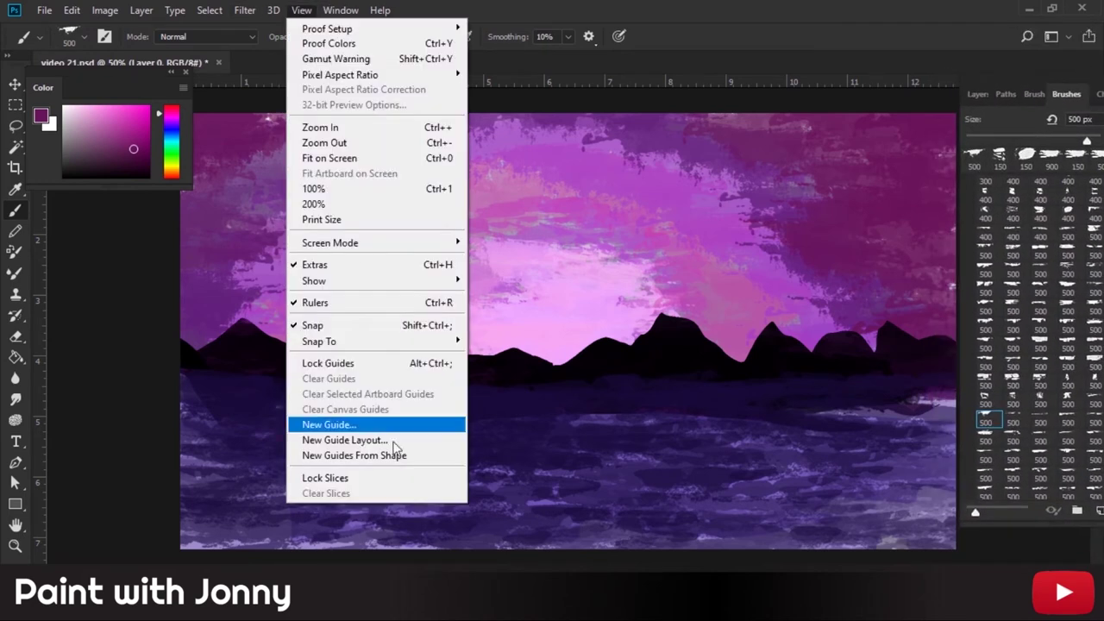
- Hide the rulers, move the brush list aside, and select a darker purple paint colour
click(321, 306)
drag(999, 79, 1005, 66)
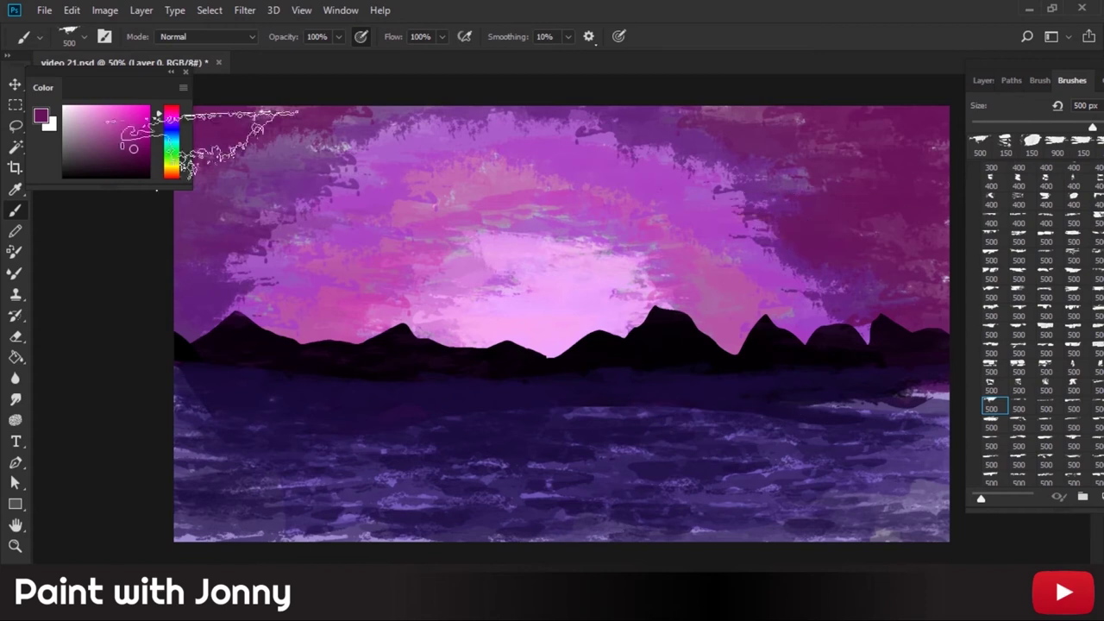
click(123, 142)
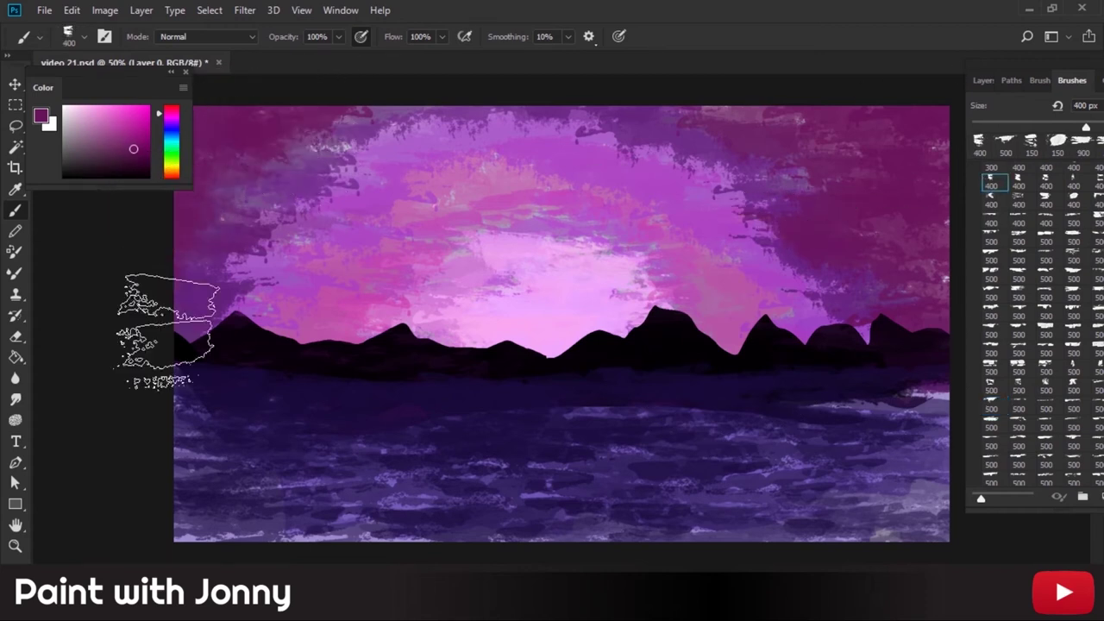
click(131, 149)
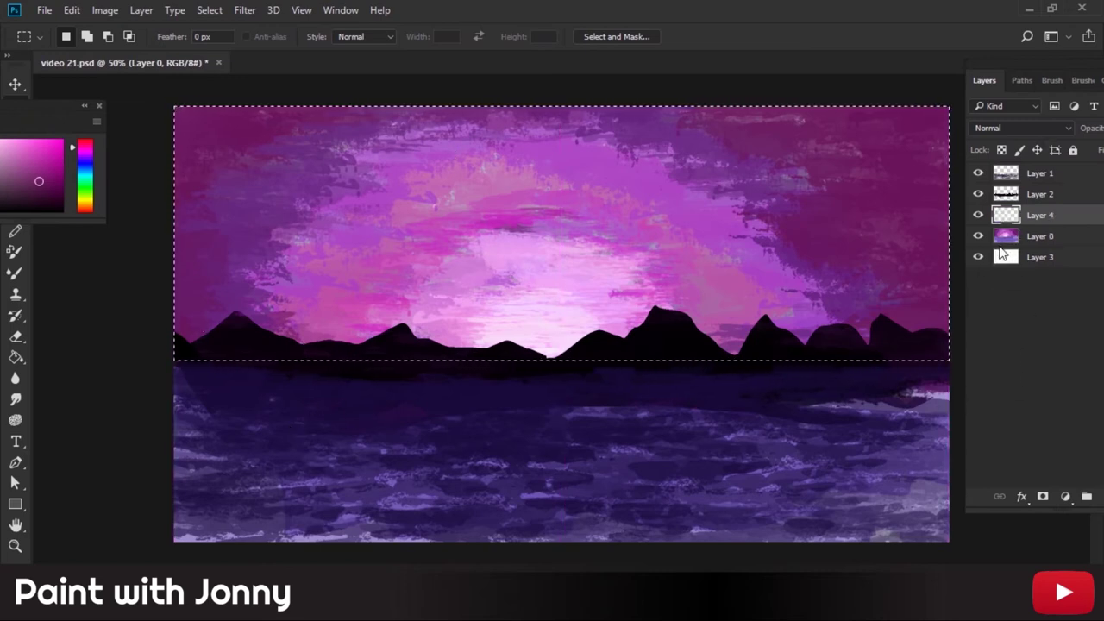
- Move the copied sky down over the lake and flip it vertically
key(ctrl+t)
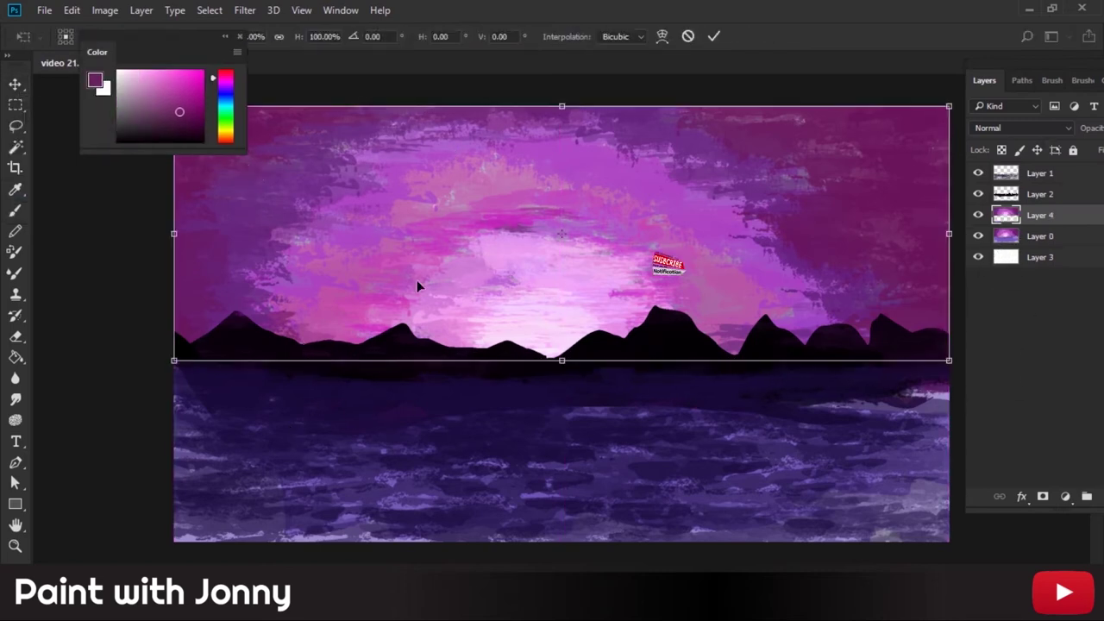
drag(563, 379, 563, 559)
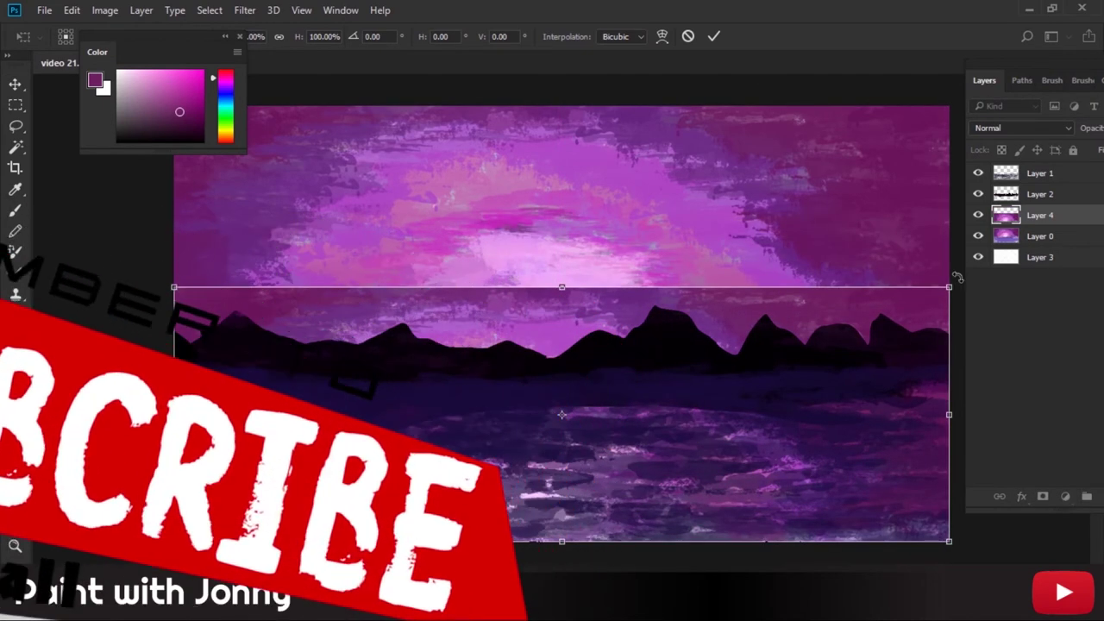
right_click(941, 302)
click(863, 552)
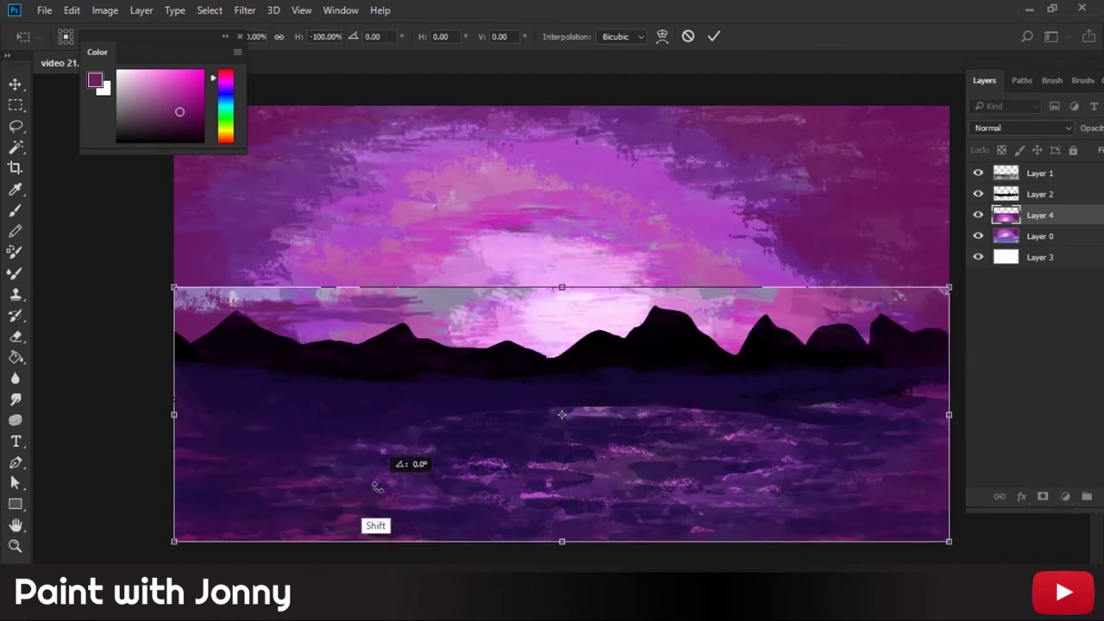
click(714, 37)
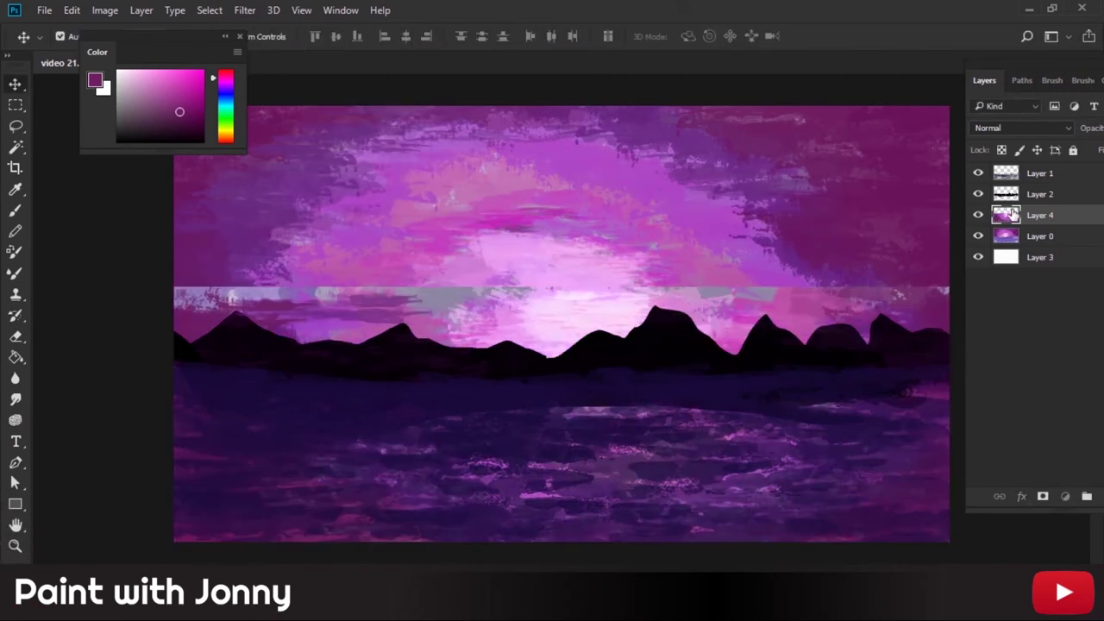
- Reorder layers, place the reflection just below the mountains, and hide the dark water layer
drag(1006, 215, 1007, 176)
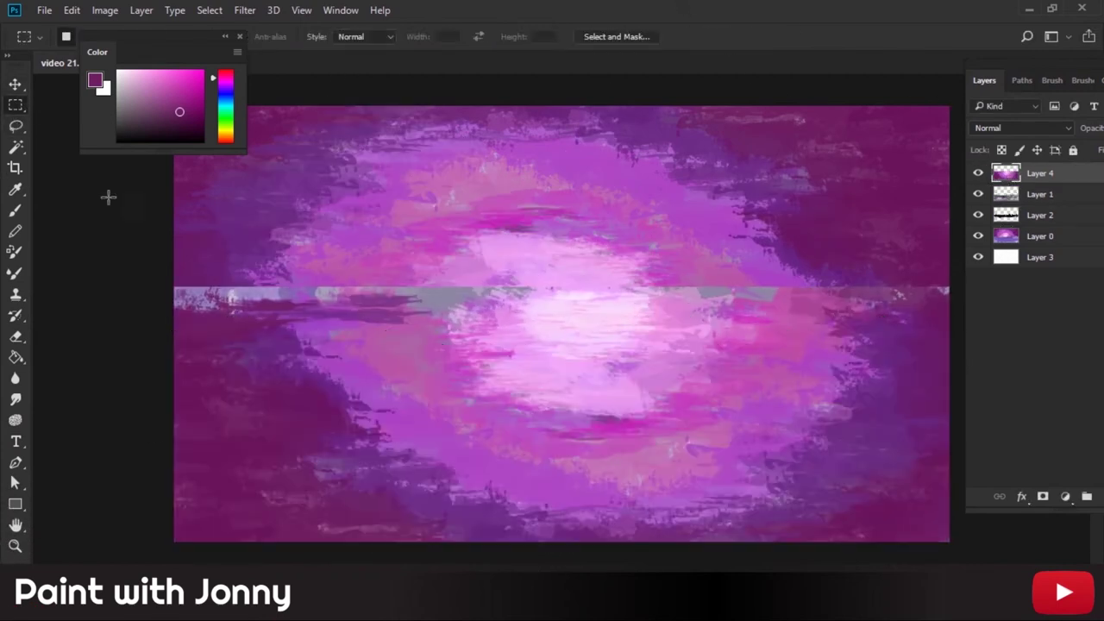
mouse_move(503, 345)
mouse_down()
mouse_move(578, 448)
mouse_move(579, 438)
mouse_move(568, 448)
mouse_up()
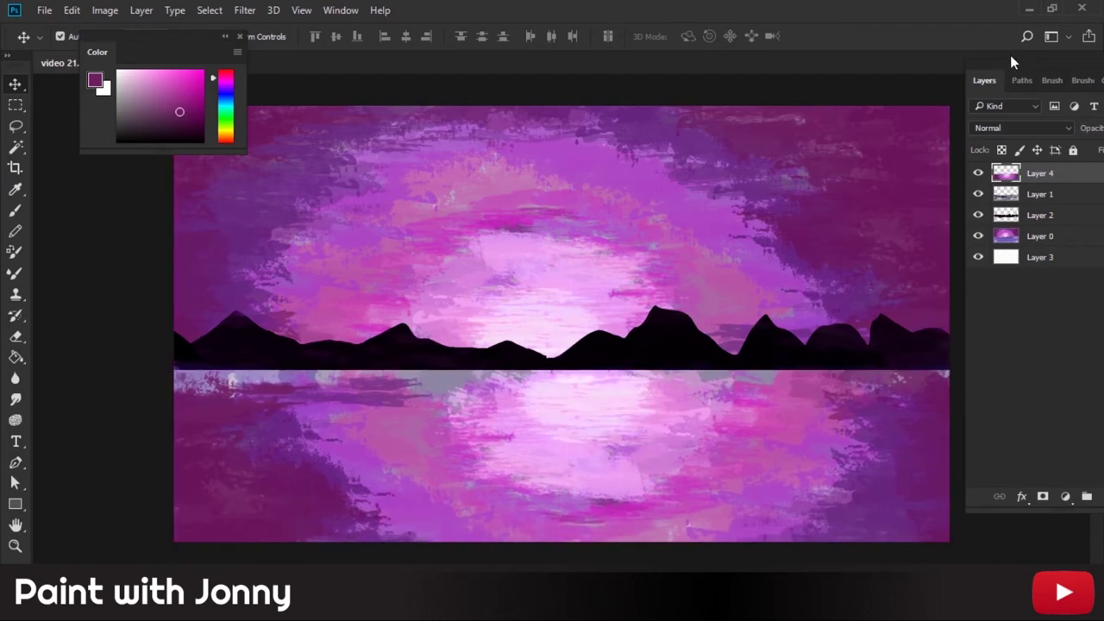
drag(984, 198, 993, 175)
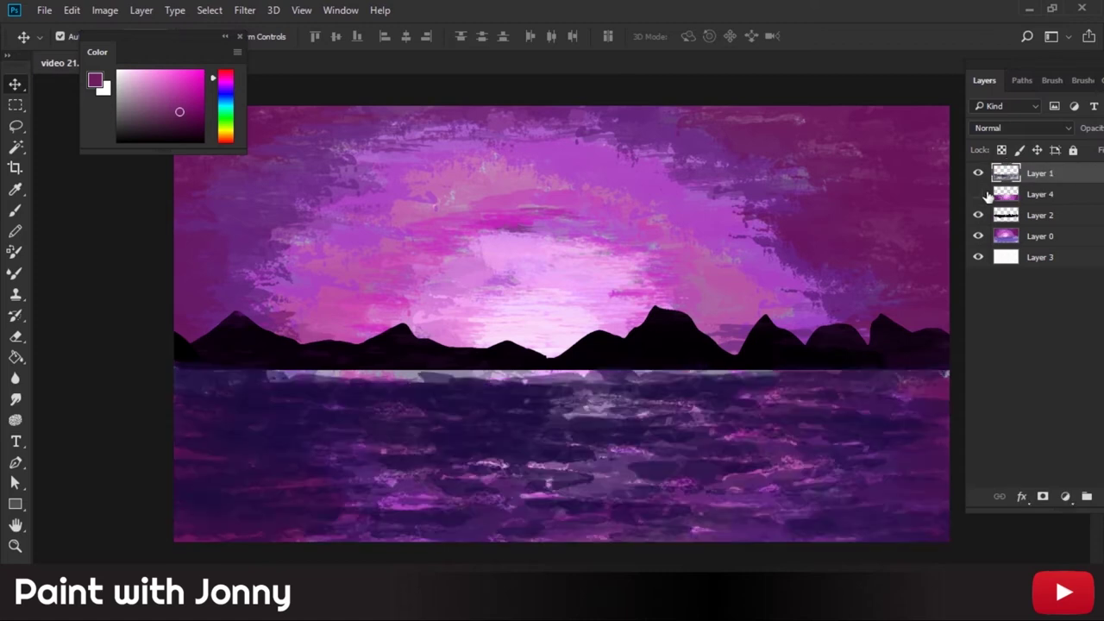
click(981, 194)
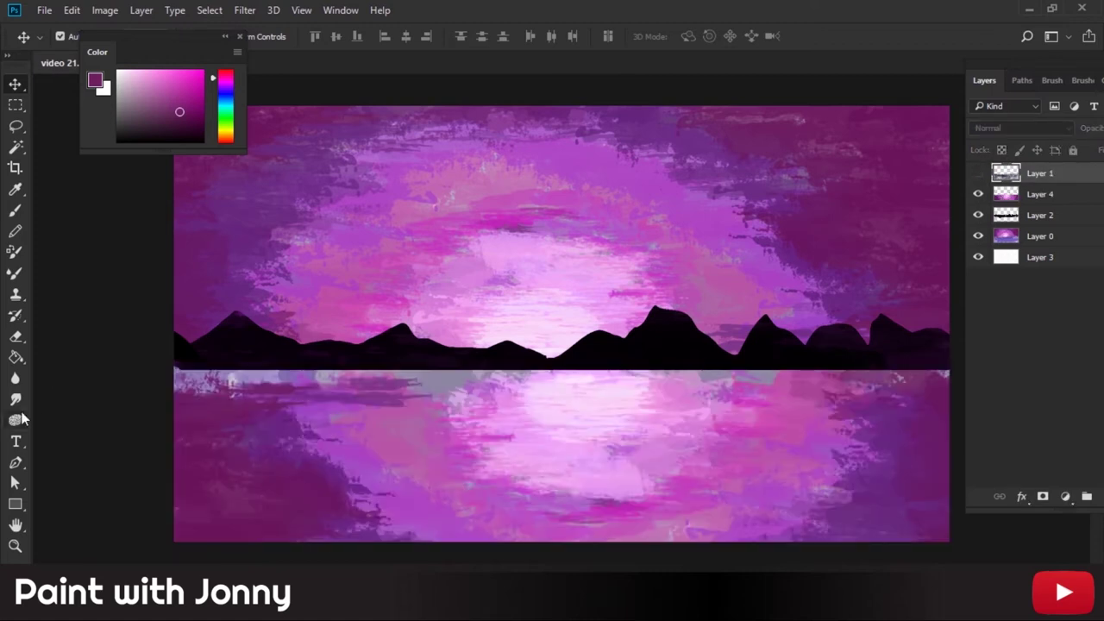
click(17, 400)
- Delete the hidden water layer and smudge the lake reflection horizontally into soft streaks
key(Delete)
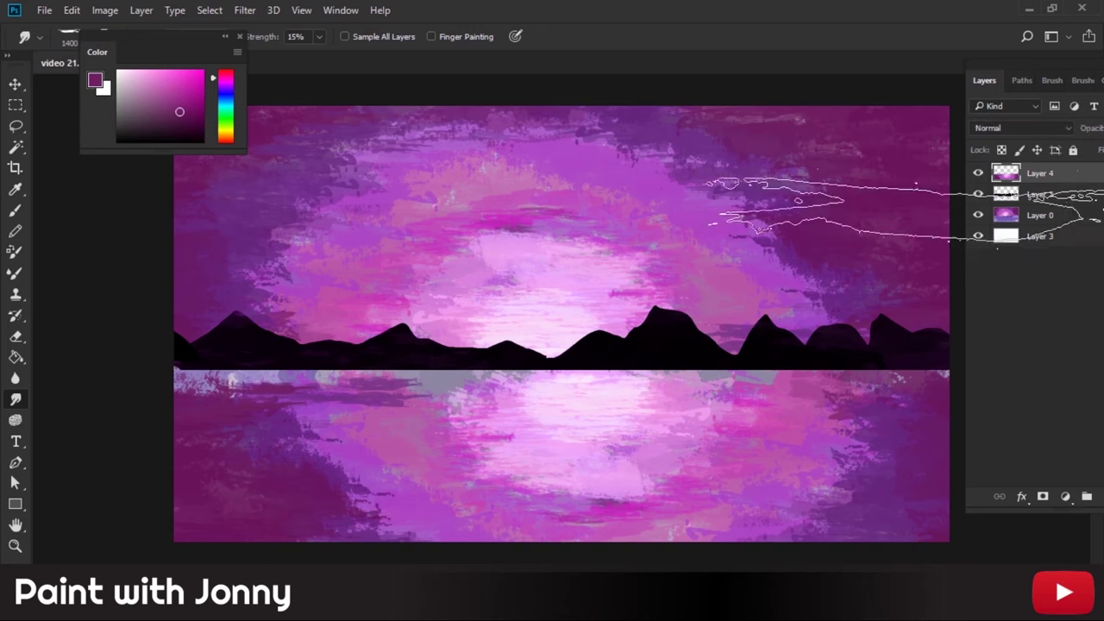
drag(207, 392, 457, 397)
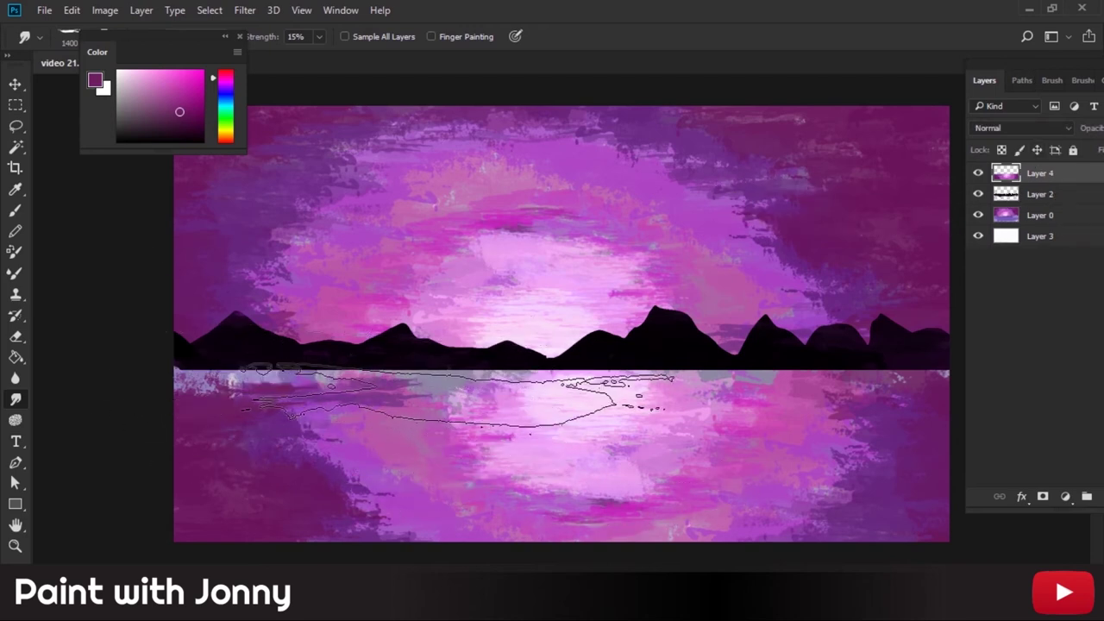
drag(656, 431, 440, 440)
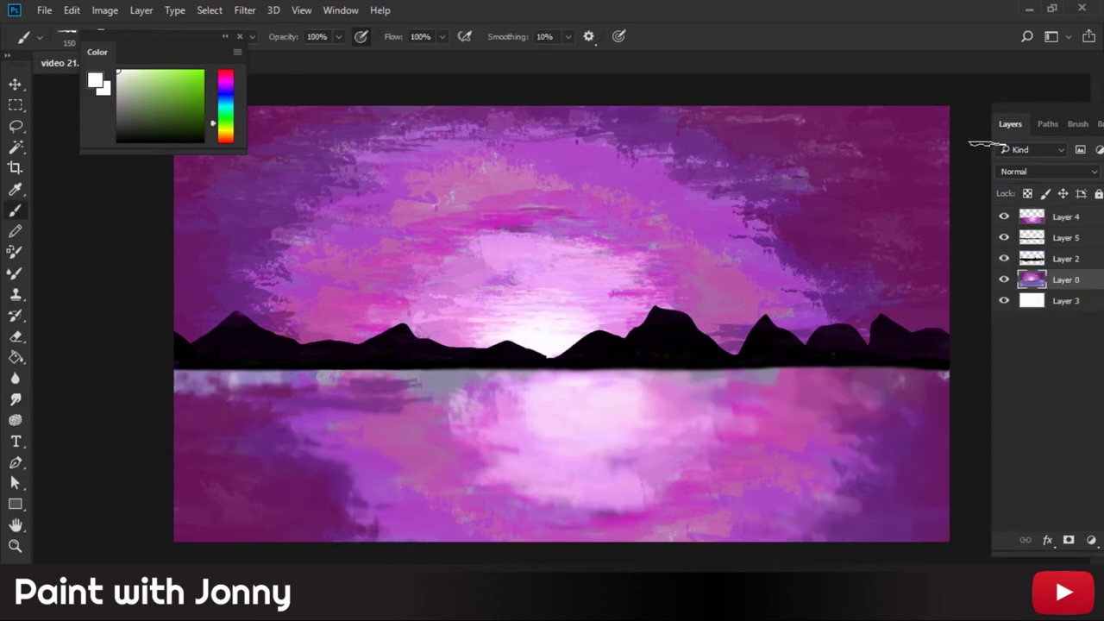
click(1009, 108)
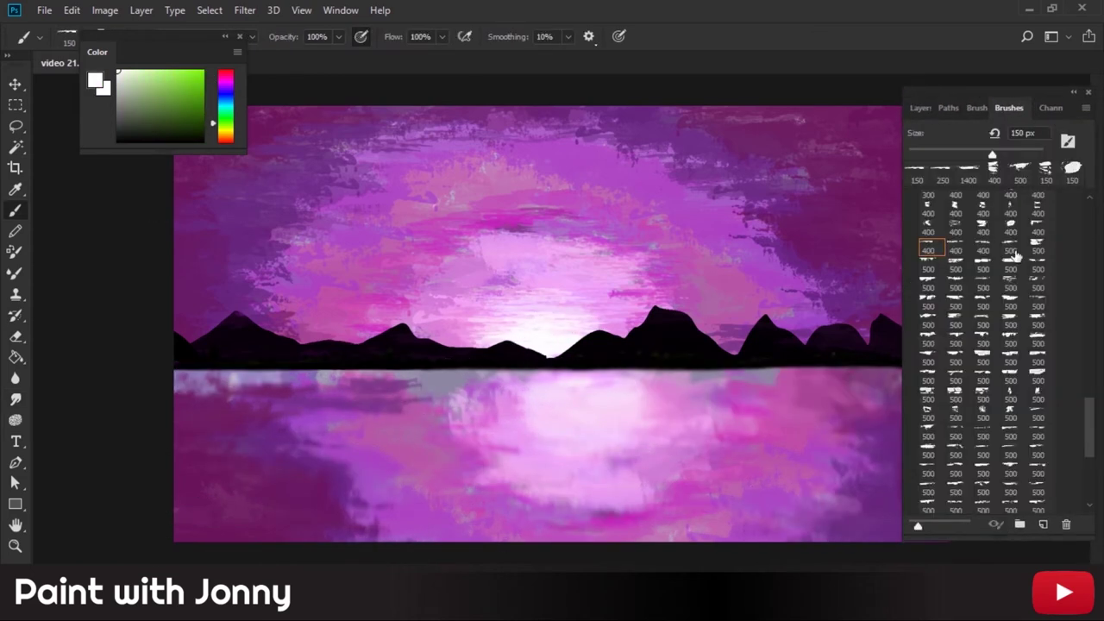
- Paint a light blue cloud in the upper-left sky with a 150 px cloud brush
click(1005, 415)
key(bracketleft)
key(bracketleft)
key(bracketleft)
click(225, 99)
mouse_move(295, 189)
mouse_down()
mouse_move(361, 223)
mouse_move(237, 211)
mouse_up()
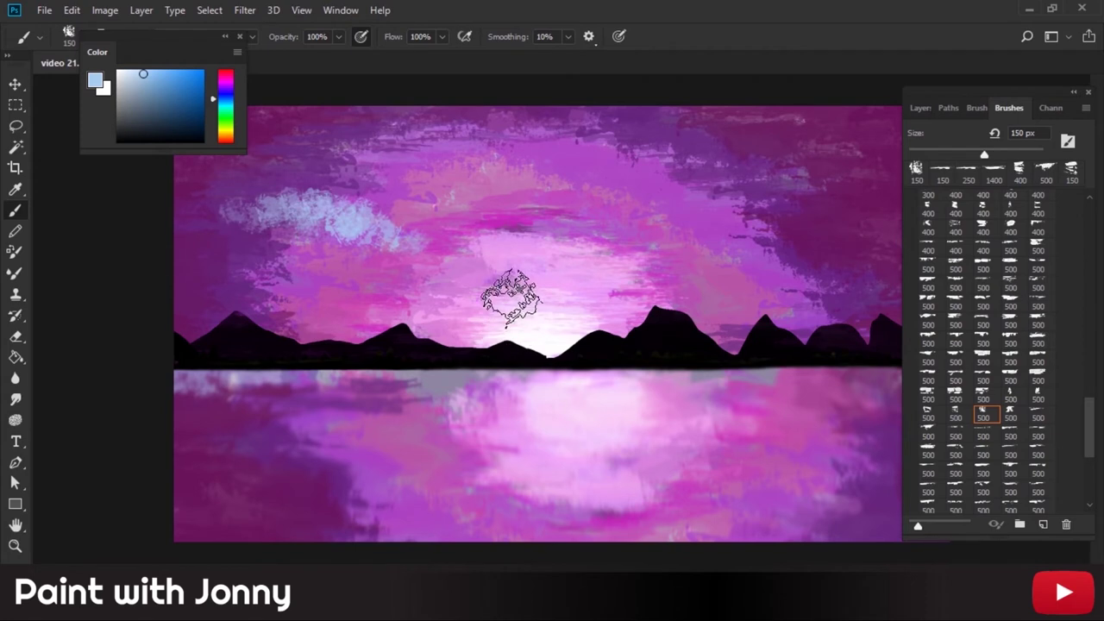
click(919, 109)
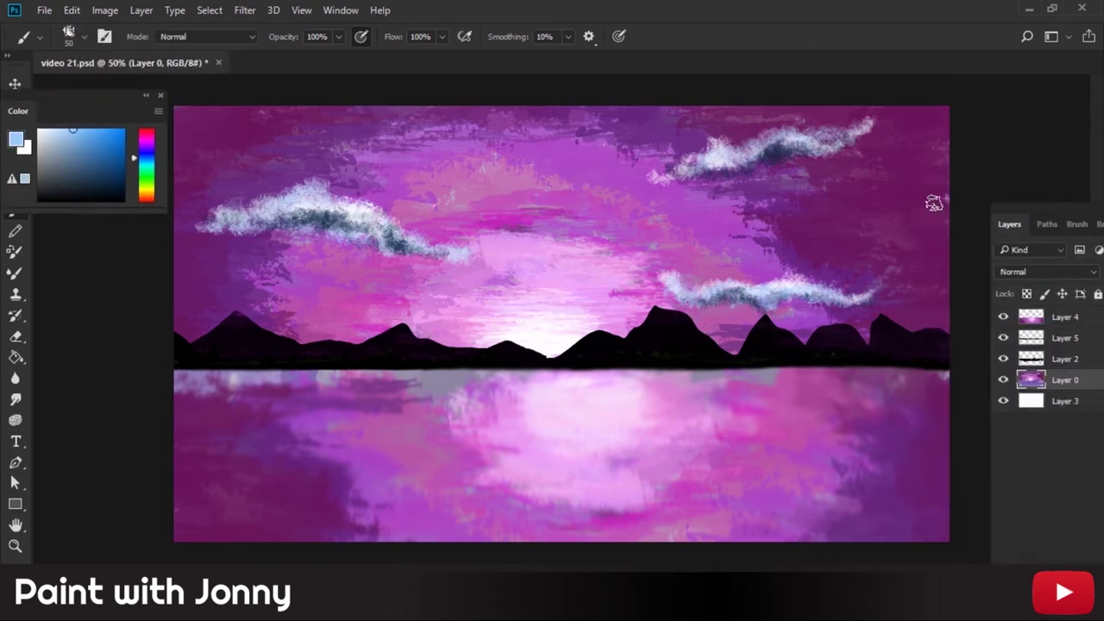
- Highlight the right-edge and lower-right clouds with white strokes
alt+click(776, 195)
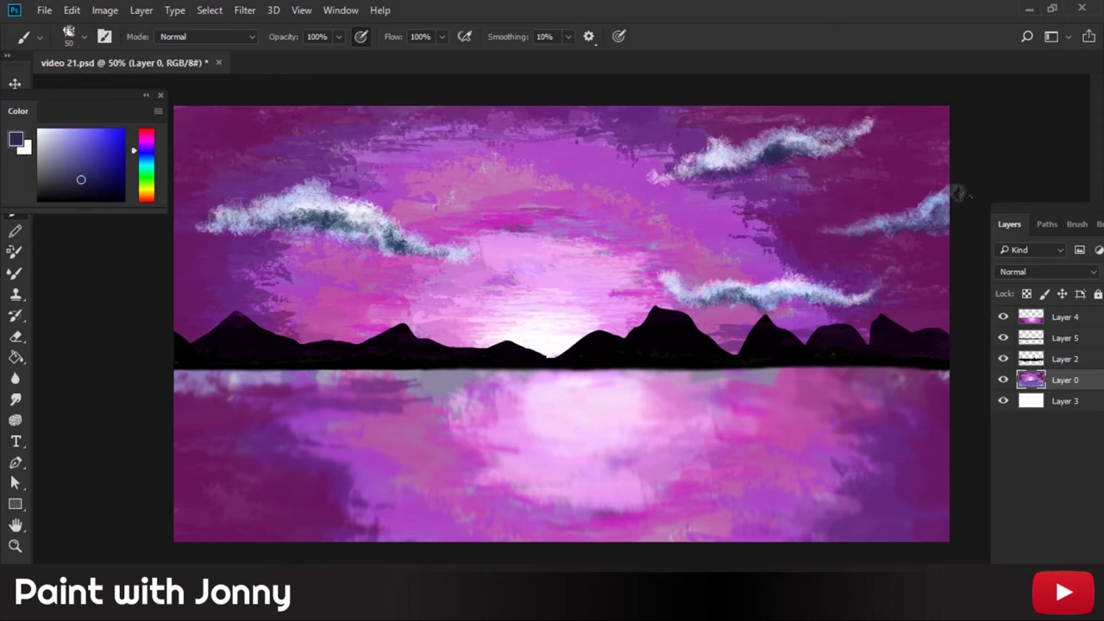
alt+click(932, 218)
mouse_move(945, 185)
mouse_down()
mouse_move(906, 226)
mouse_move(820, 230)
mouse_up()
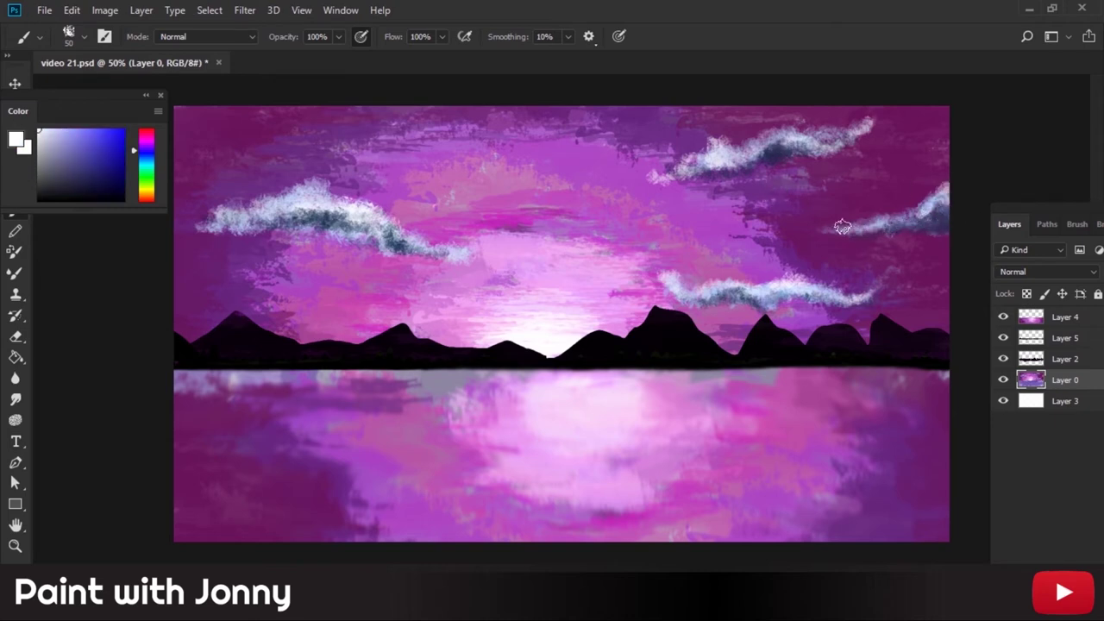
drag(946, 186, 922, 215)
drag(789, 275, 745, 284)
drag(842, 276, 711, 286)
- Paint lavender mist along the left mountain tops and a small light cloud above the horizon
click(60, 128)
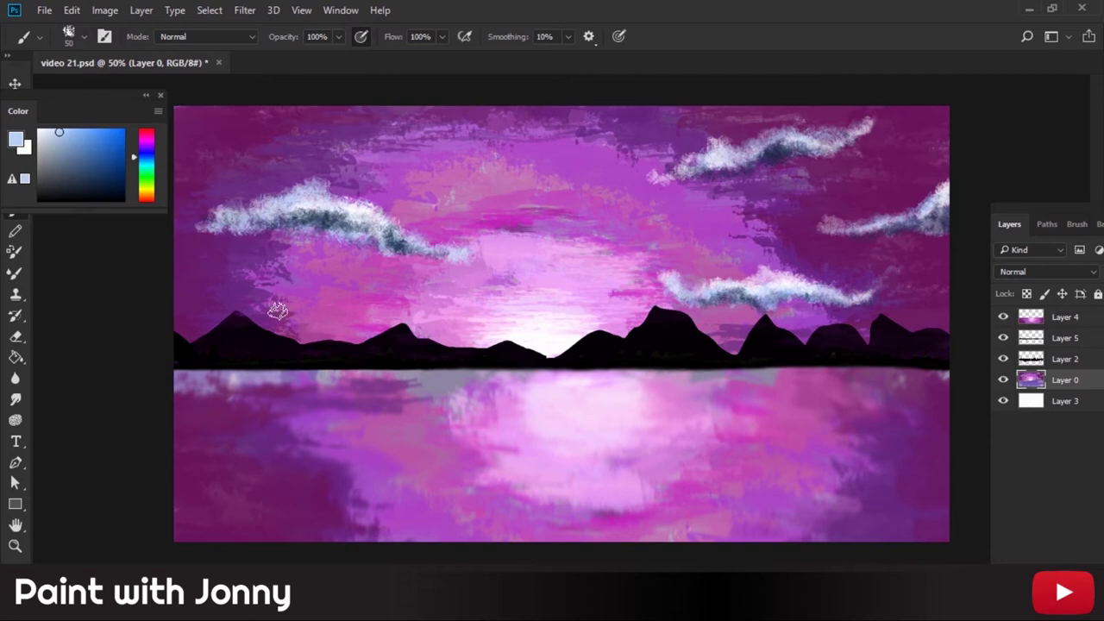
mouse_move(277, 311)
mouse_down()
mouse_move(250, 326)
mouse_move(350, 332)
mouse_up()
drag(258, 328, 382, 326)
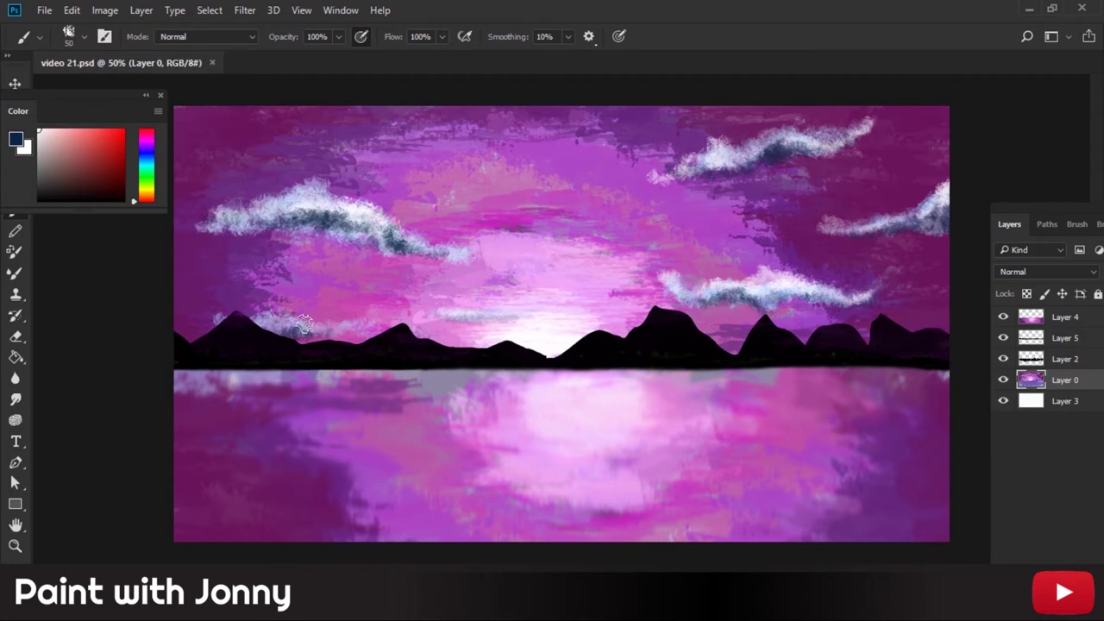
click(25, 148)
click(984, 159)
key(x)
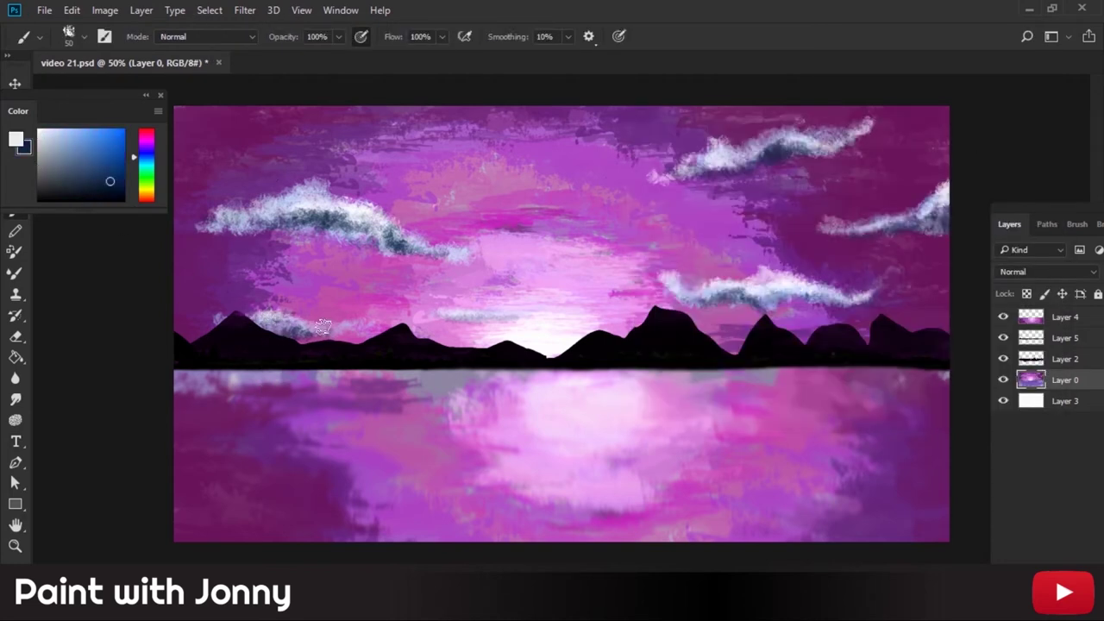
mouse_move(537, 243)
mouse_down()
mouse_move(613, 242)
mouse_move(572, 245)
mouse_up()
- Brighten the small horizon cloud with white and shade the central cloud blue-grey
key(x)
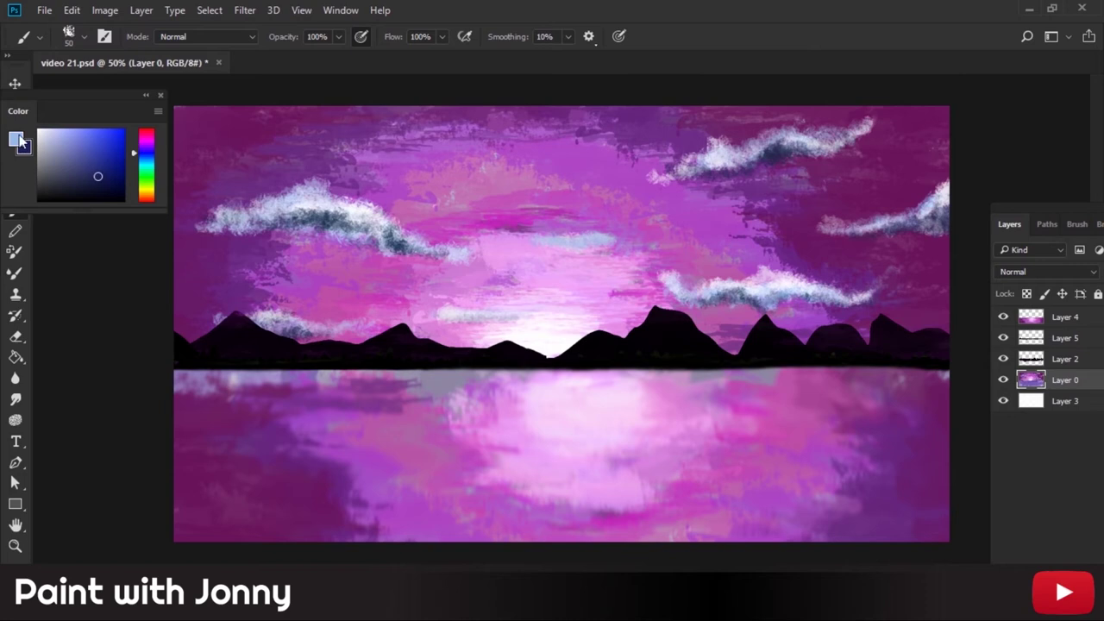
drag(40, 132, 31, 124)
drag(602, 239, 518, 243)
key(d)
key(x)
drag(619, 243, 543, 244)
alt+click(592, 241)
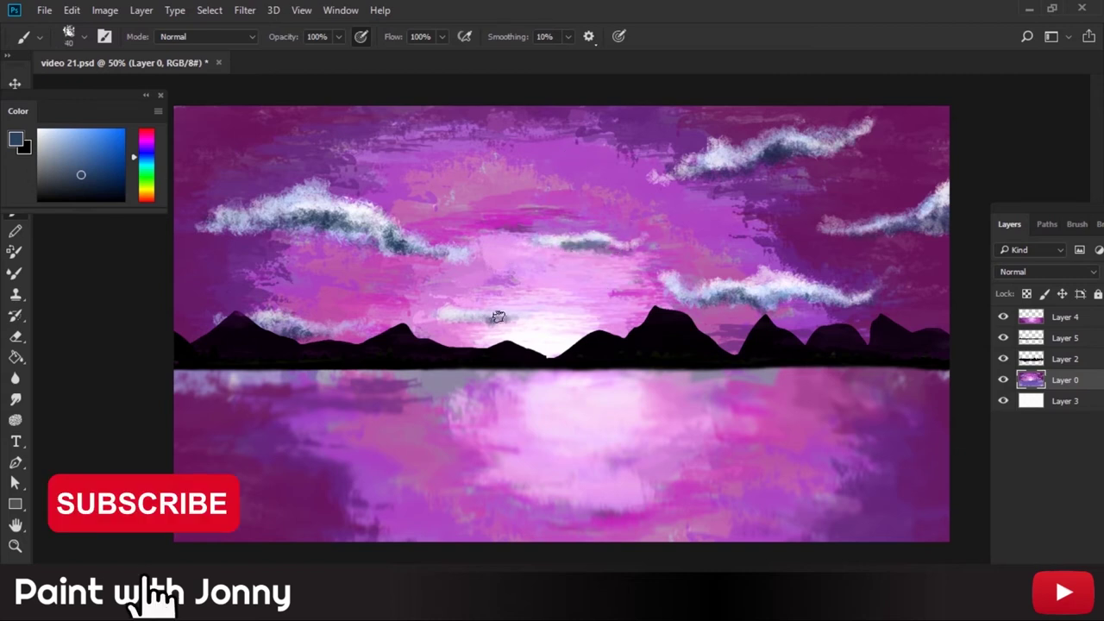
key(d)
key(x)
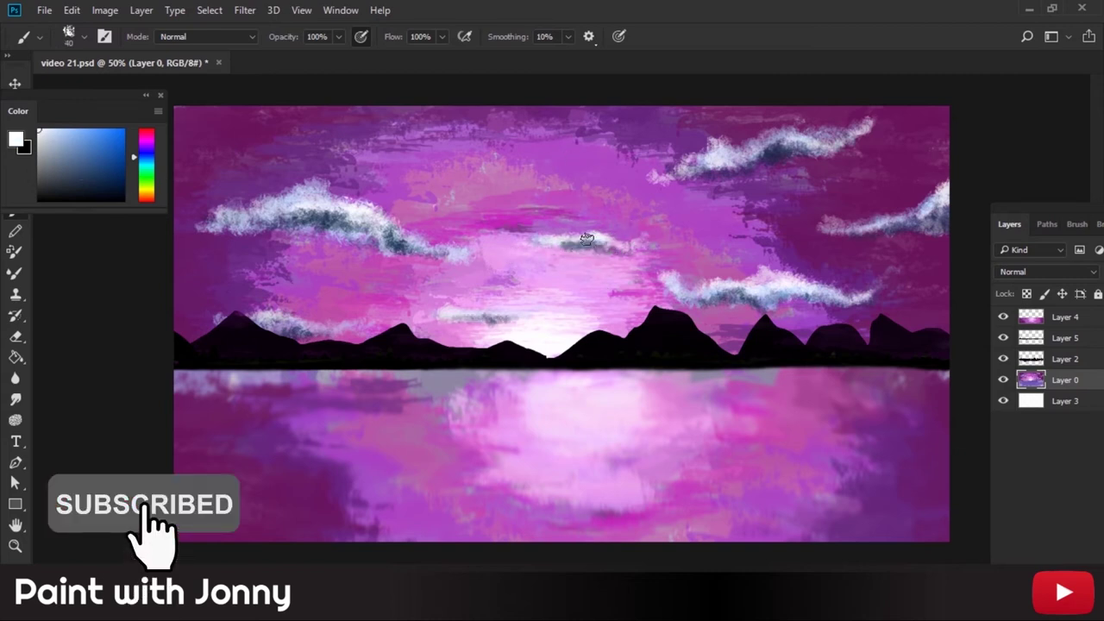
- Paint a blue-grey and white cloud band across the top-left sky, darkening the small horizon cloud
click(81, 131)
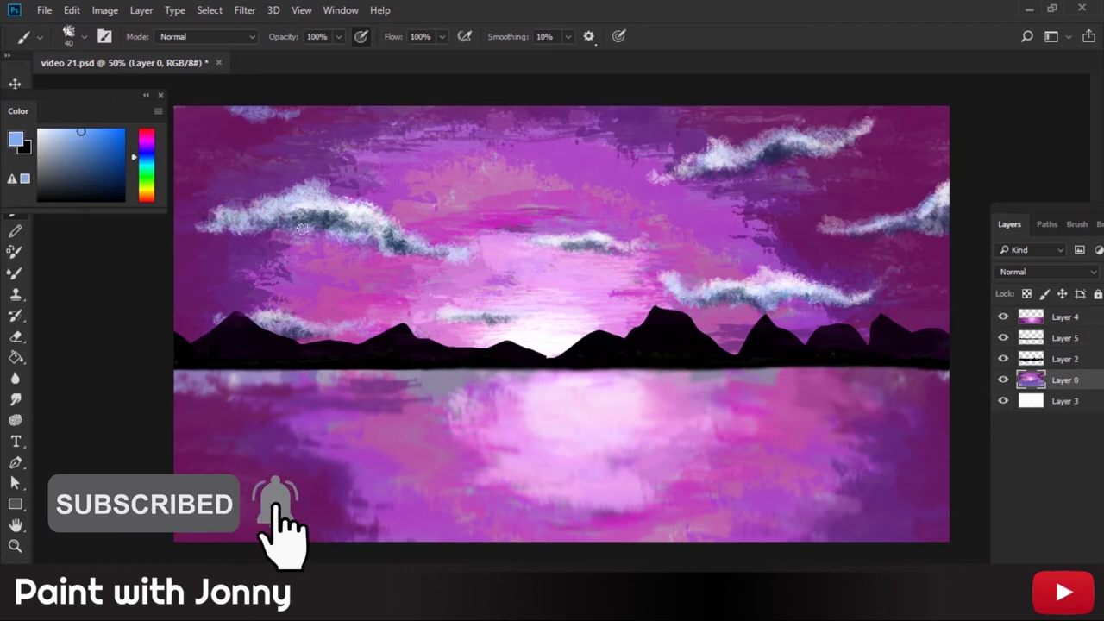
alt+click(235, 214)
mouse_move(338, 116)
mouse_down()
mouse_move(181, 123)
mouse_move(375, 133)
mouse_move(290, 117)
mouse_move(192, 123)
mouse_move(371, 129)
mouse_move(173, 118)
mouse_up()
click(89, 165)
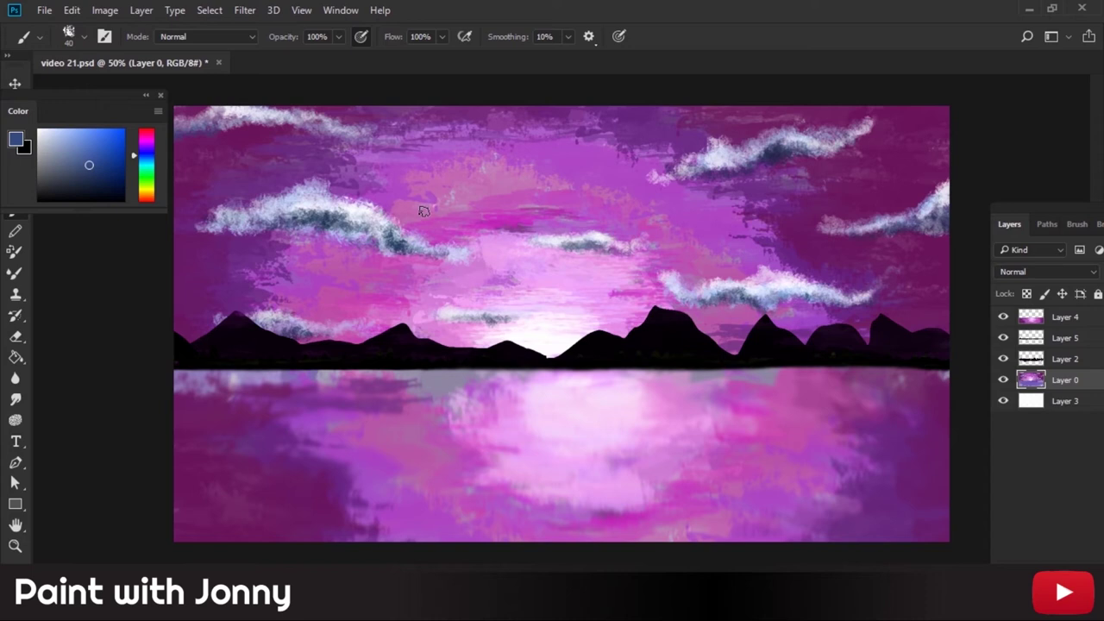
mouse_move(250, 120)
mouse_down()
mouse_move(214, 125)
mouse_move(354, 139)
mouse_up()
click(42, 130)
drag(221, 107, 437, 137)
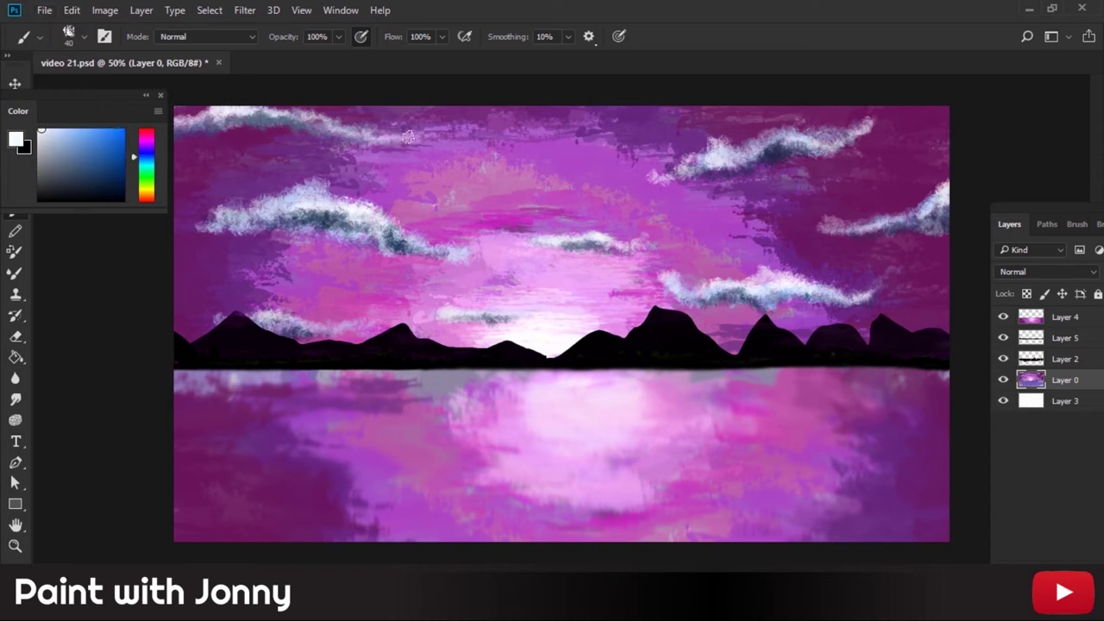
alt+click(321, 216)
drag(427, 317, 472, 325)
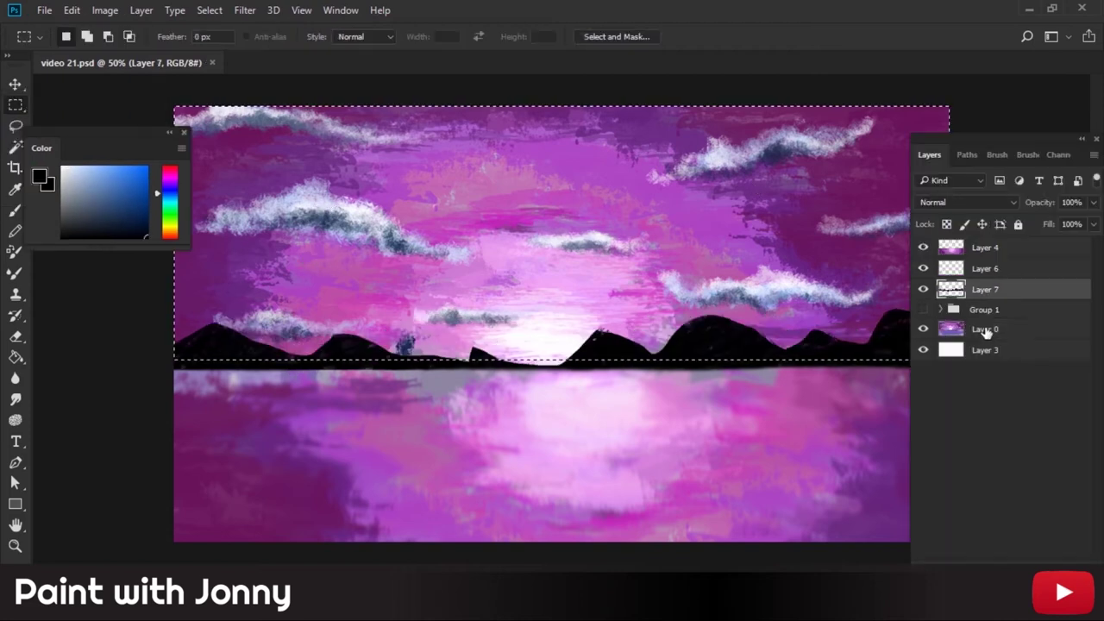
click(981, 328)
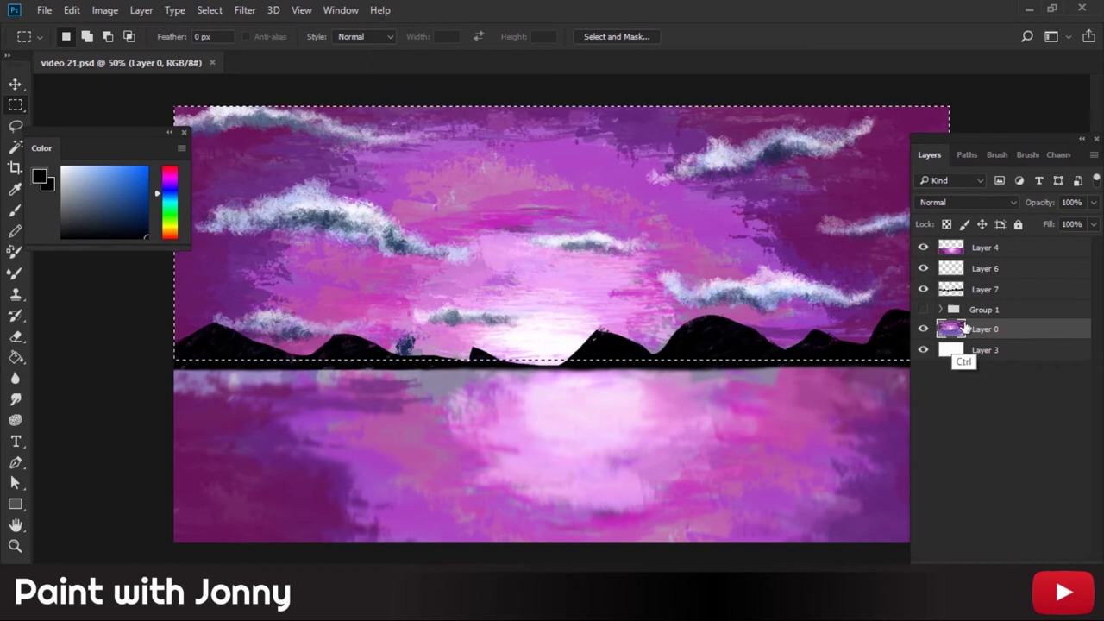
- Move the sky copy to the top, rotate it 180°, and position it below the horizon
key(v)
drag(1002, 328, 1007, 243)
drag(595, 325, 597, 514)
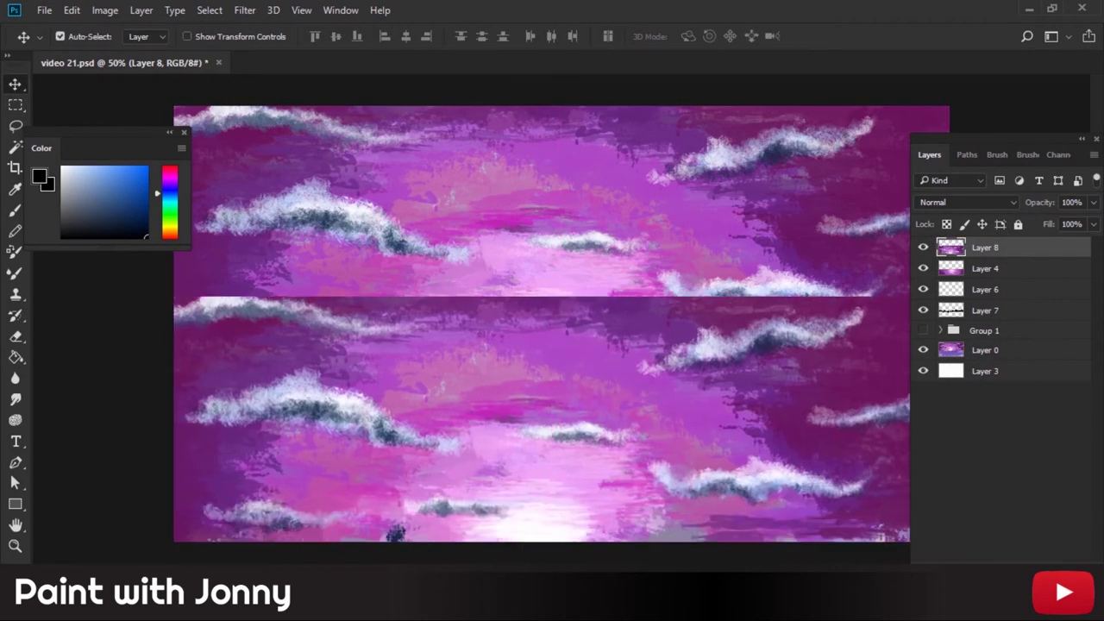
key(ctrl+t)
drag(141, 273, 663, 455)
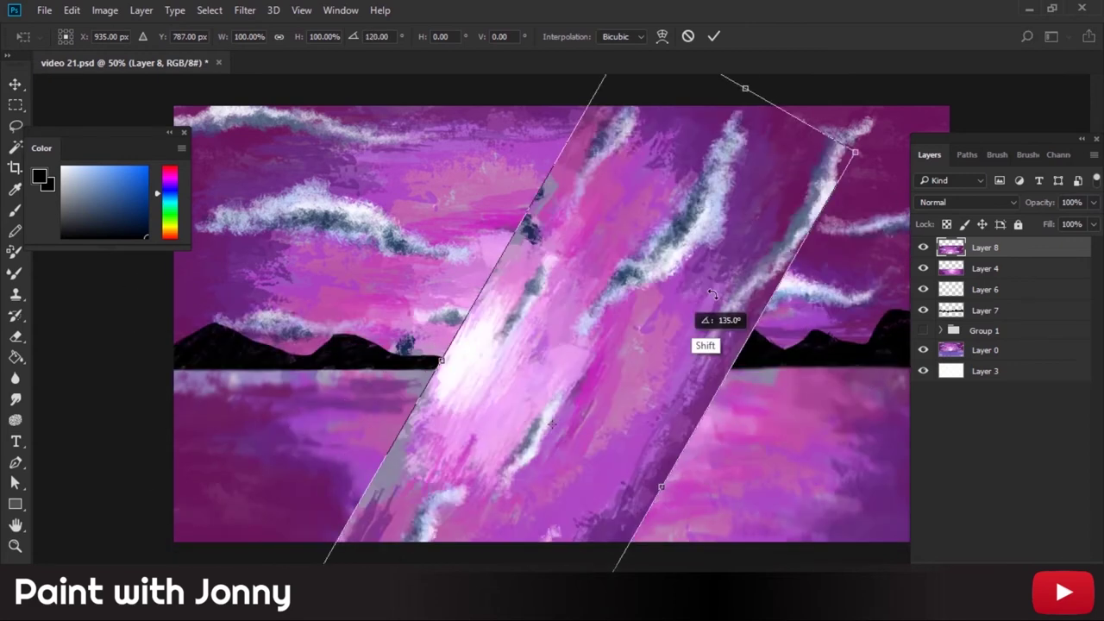
mouse_move(617, 312)
mouse_down()
mouse_move(601, 383)
mouse_move(572, 407)
mouse_up()
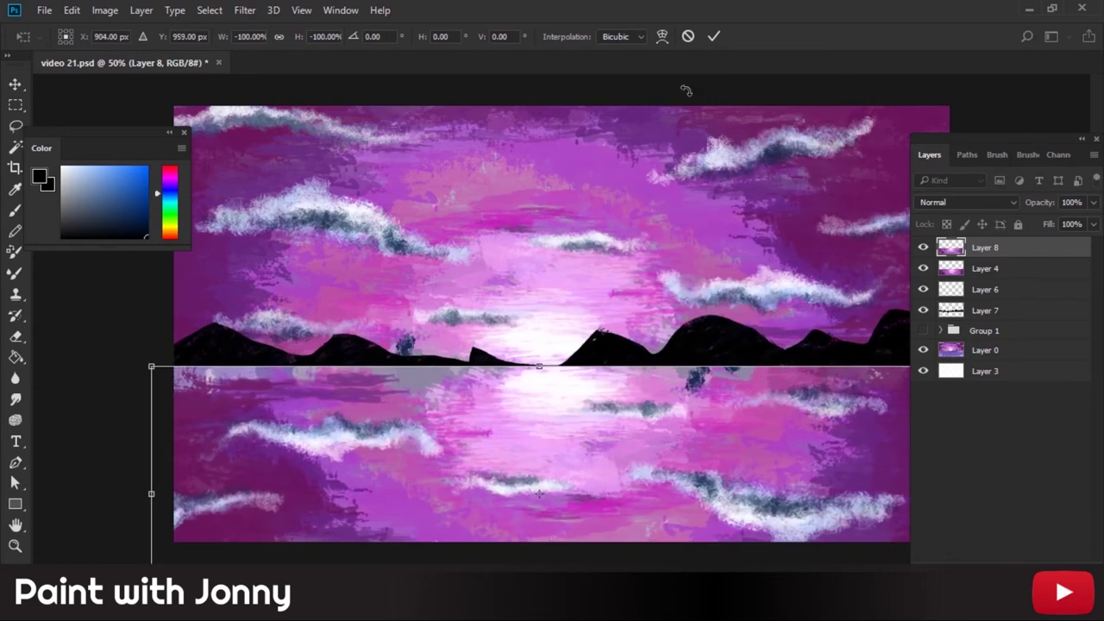
key(Return)
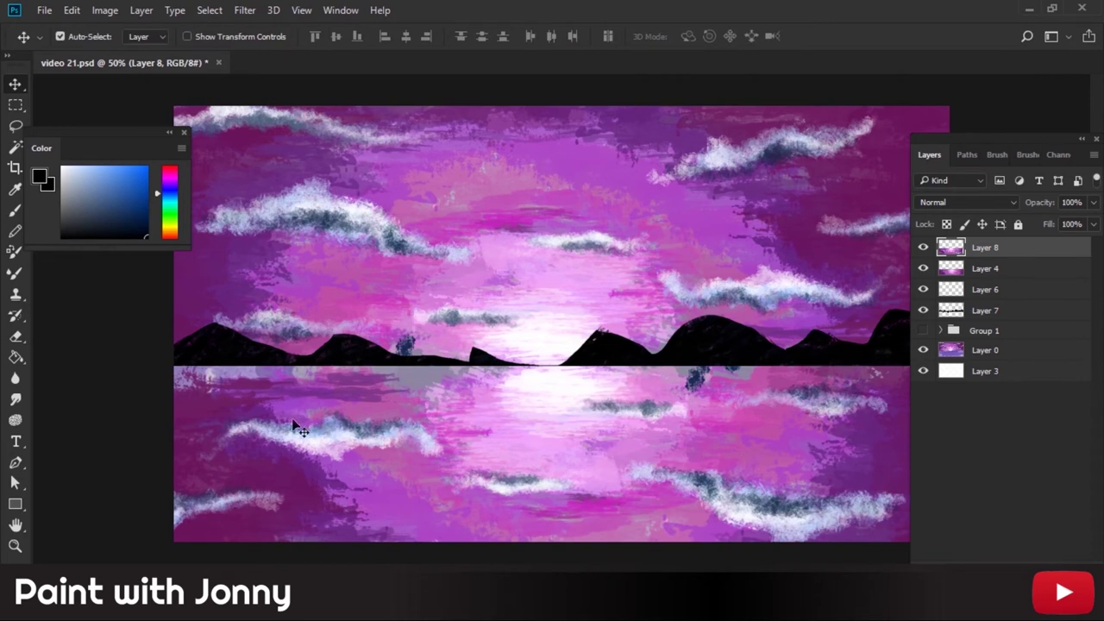
click(15, 398)
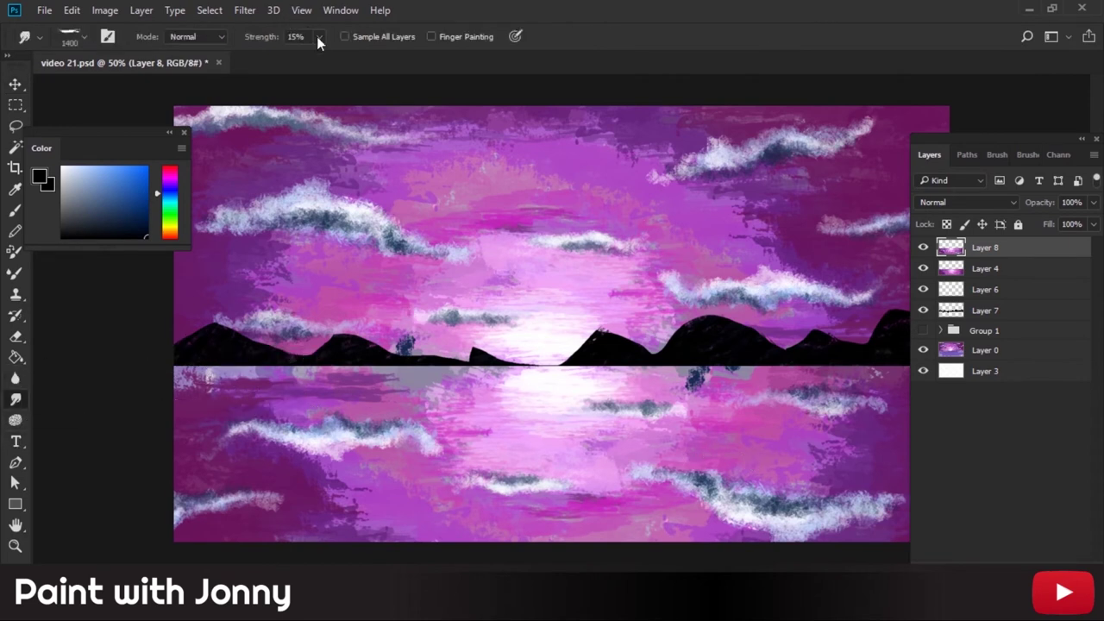
- Choose a wide 500 brush for the Smudge tool and enlarge it to 900 px
click(1032, 156)
scroll(1035, 415, down, 5)
click(992, 528)
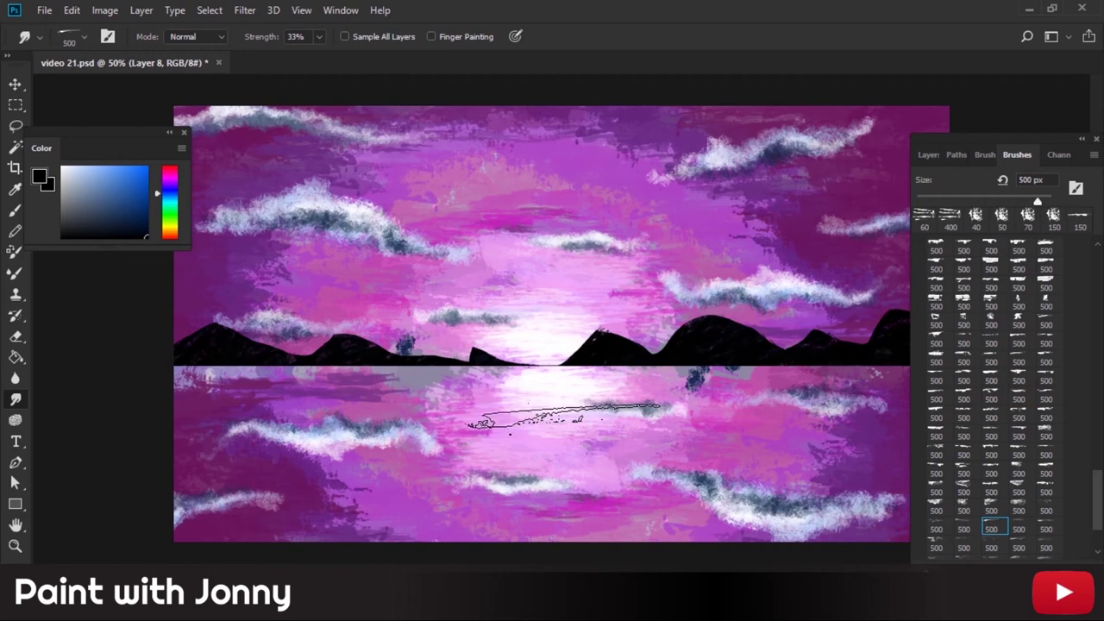
key(bracketright)
key(bracketright)
key(bracketright)
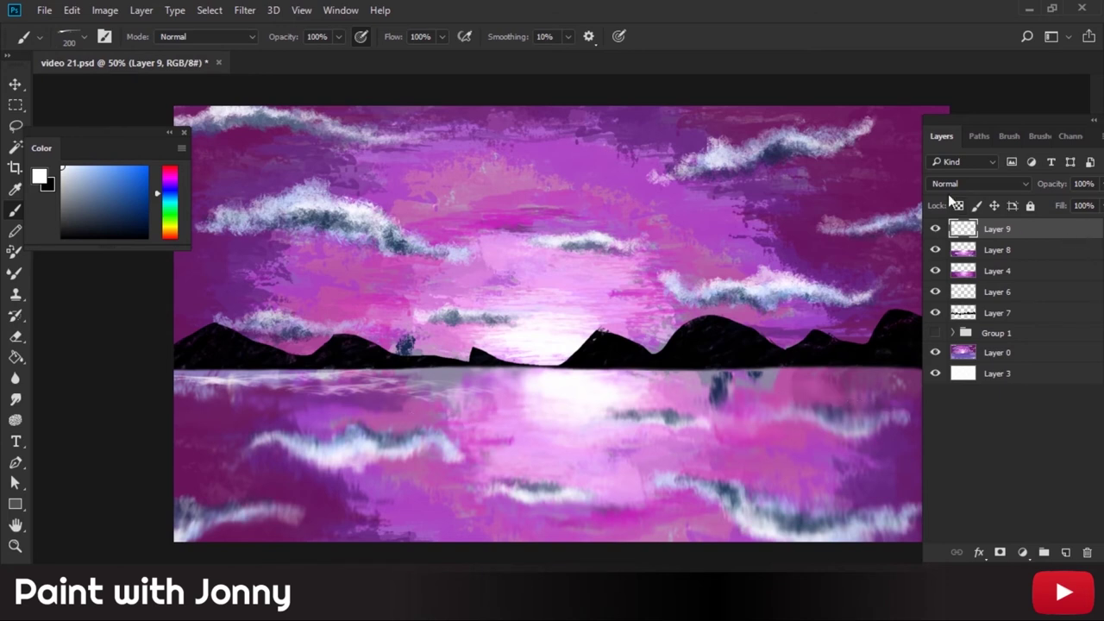
- Duplicate the reflection layer with Ctrl+J and return to the layers list
click(998, 249)
key(ctrl+j)
key(F5)
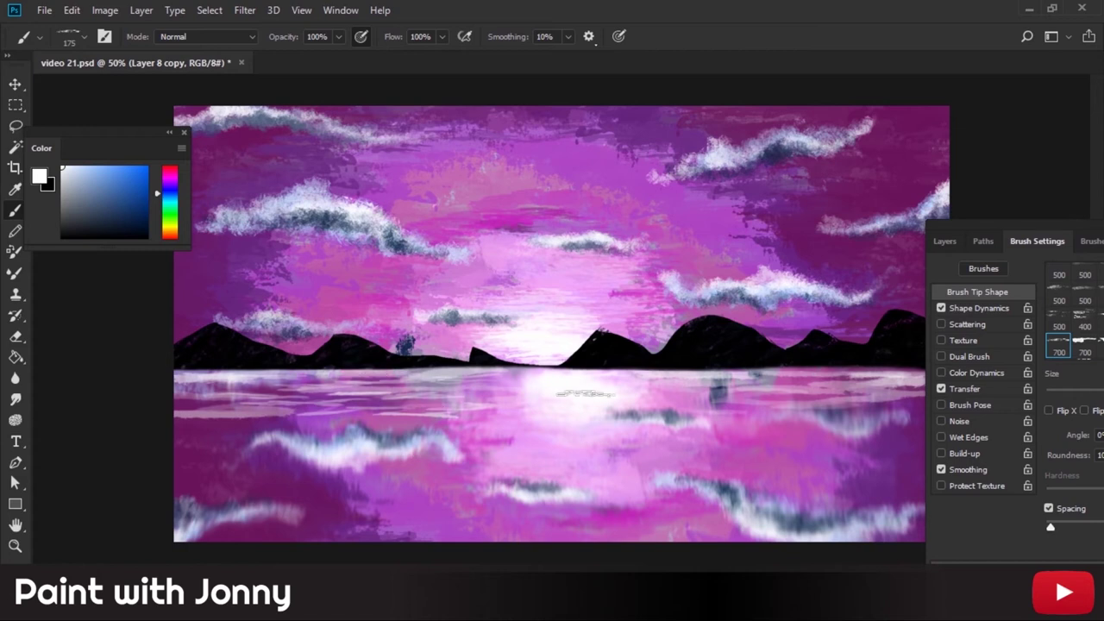
click(949, 243)
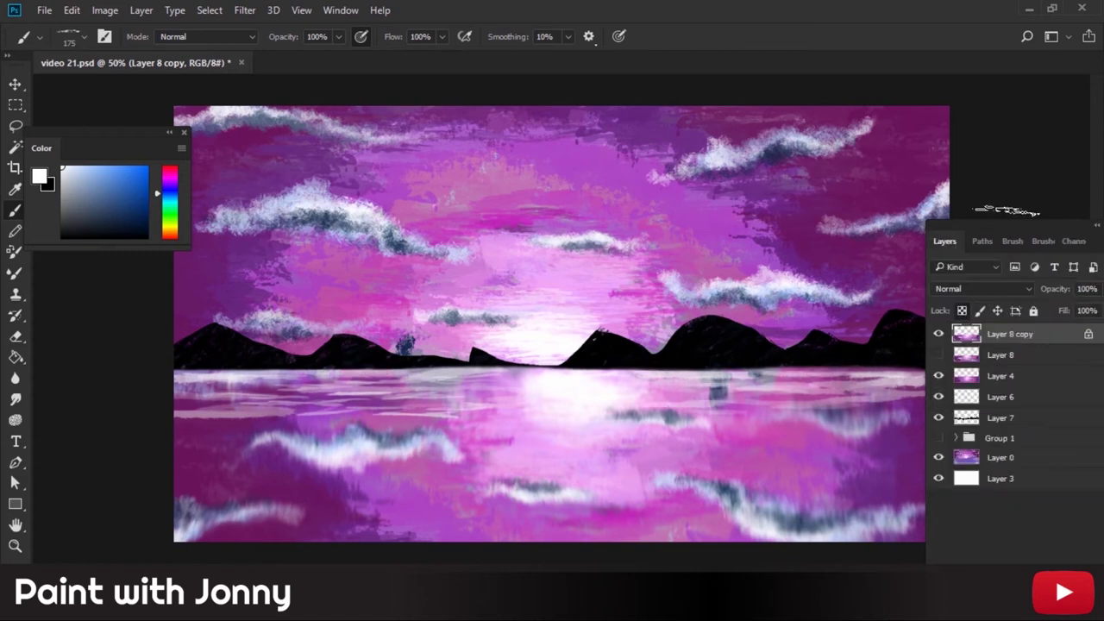
drag(1001, 227, 985, 140)
- On a new top layer, paint faint light ripple streaks across the lake with a 250 px brush
click(1011, 547)
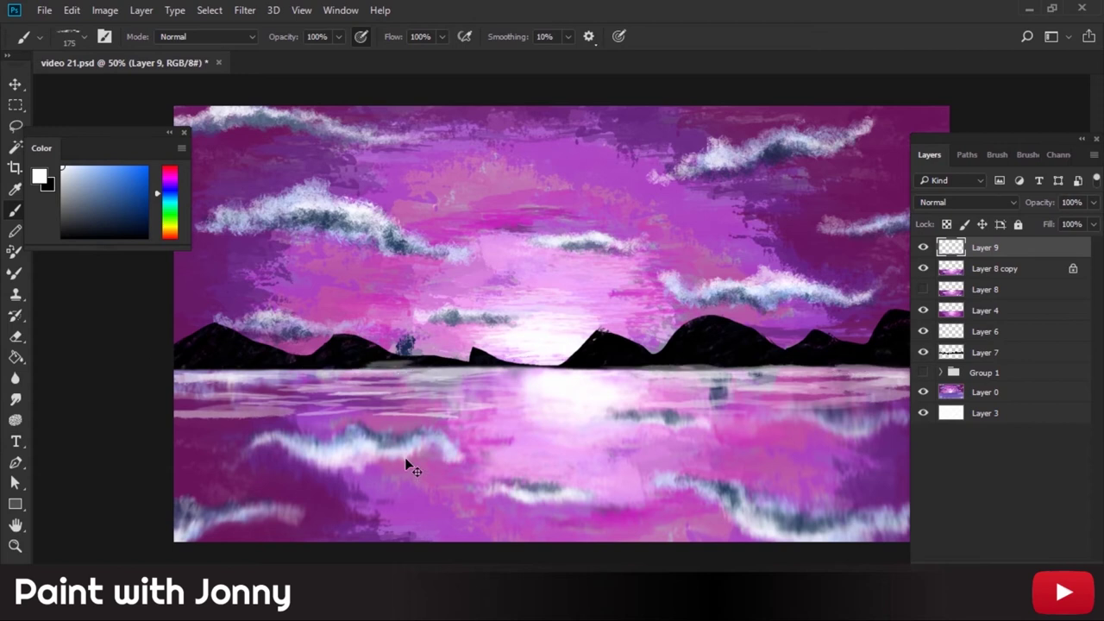
drag(554, 458, 614, 463)
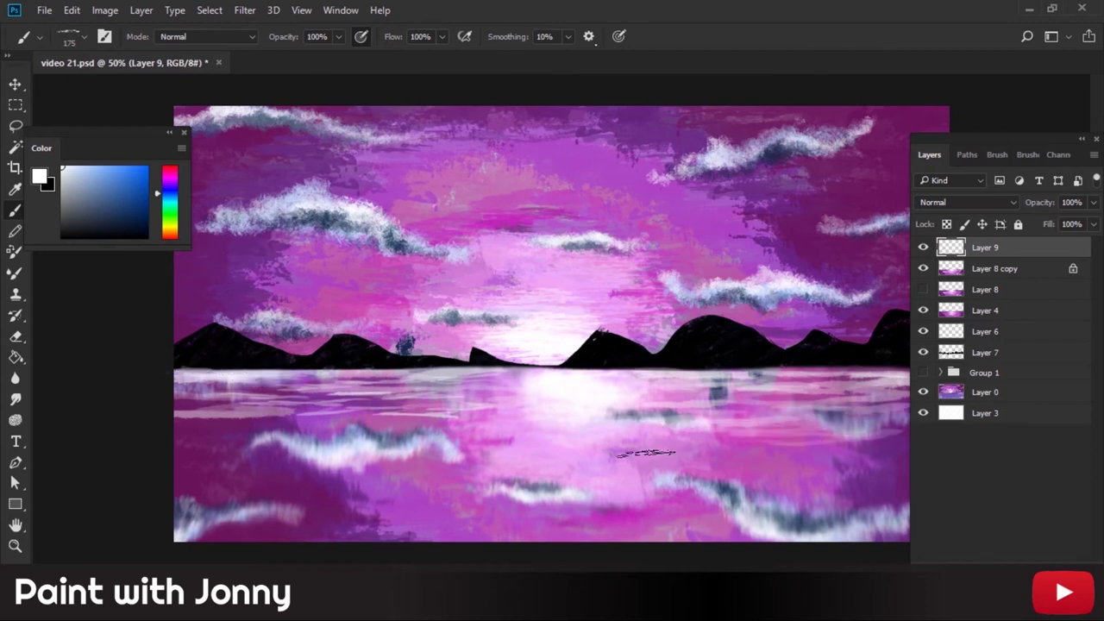
drag(499, 365, 554, 335)
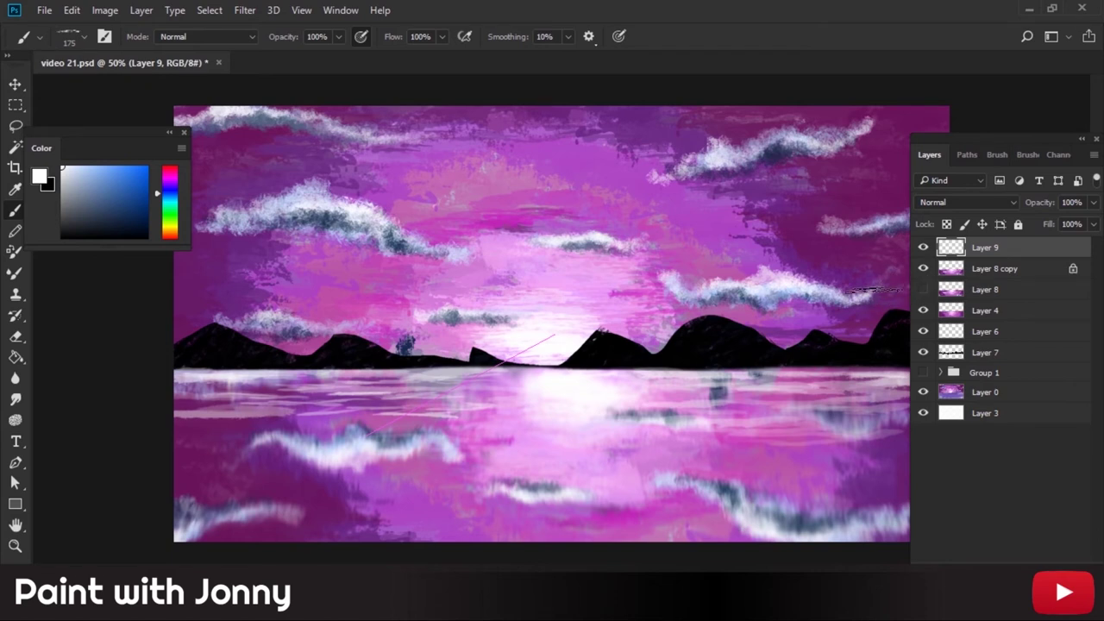
key(ctrl+z)
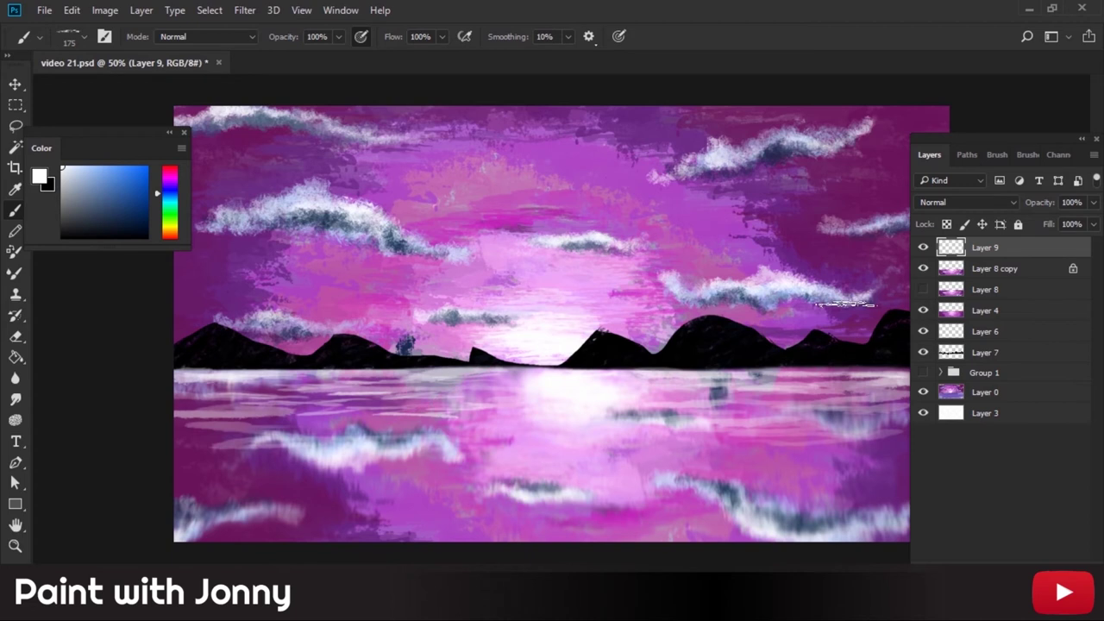
key(bracketright)
key(bracketright)
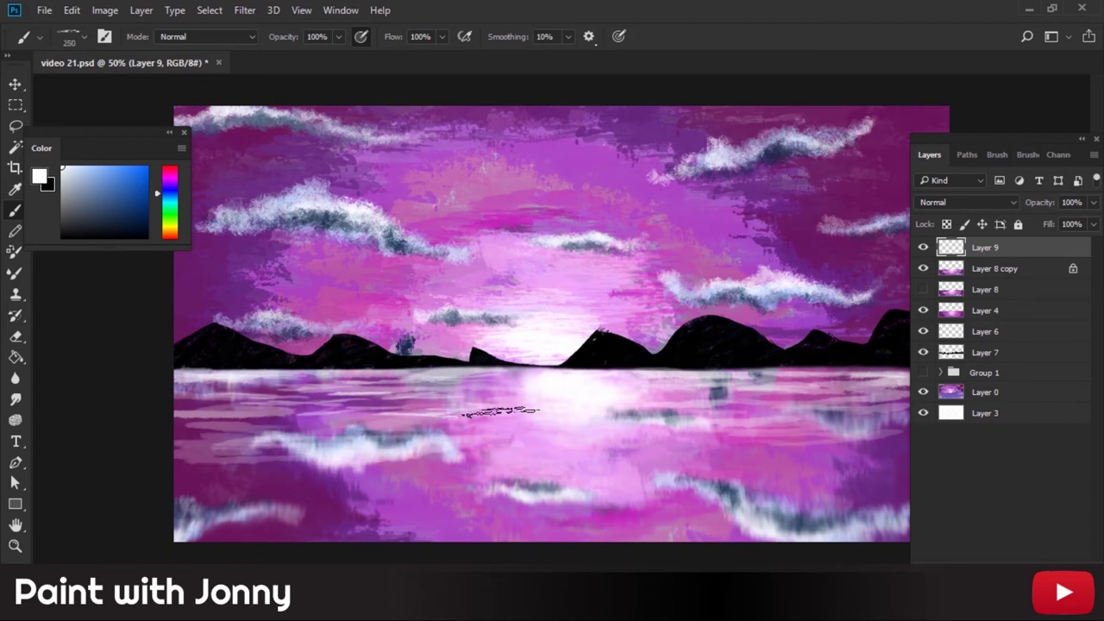
drag(898, 445, 682, 470)
drag(474, 496, 180, 481)
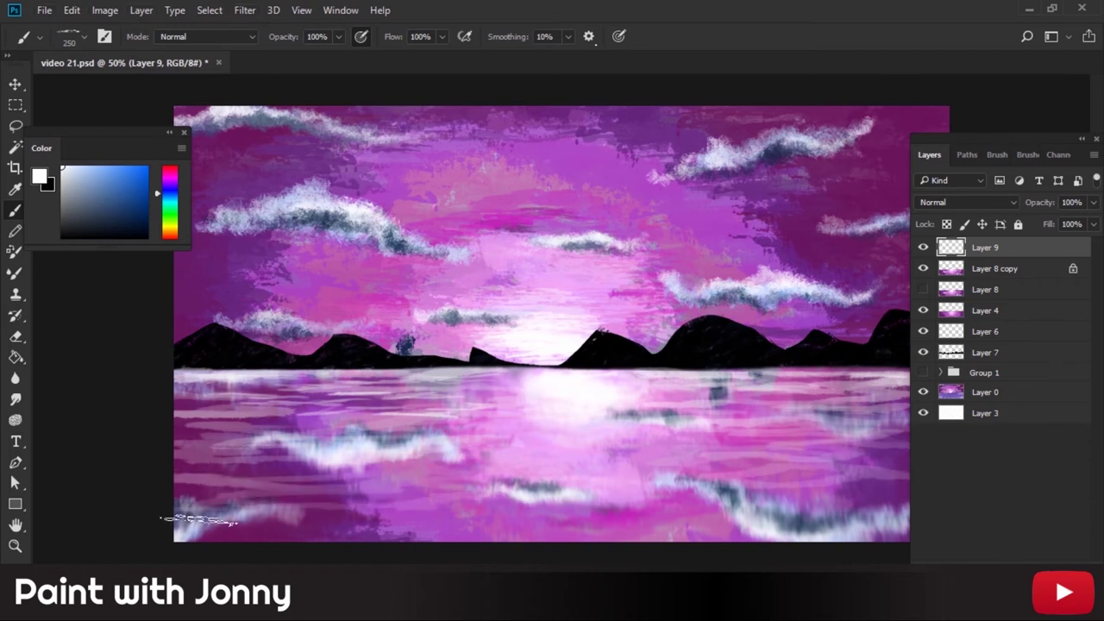
- Reselect Layer 9, save the painting, then dab a dark tree shape at 125 px
click(1092, 204)
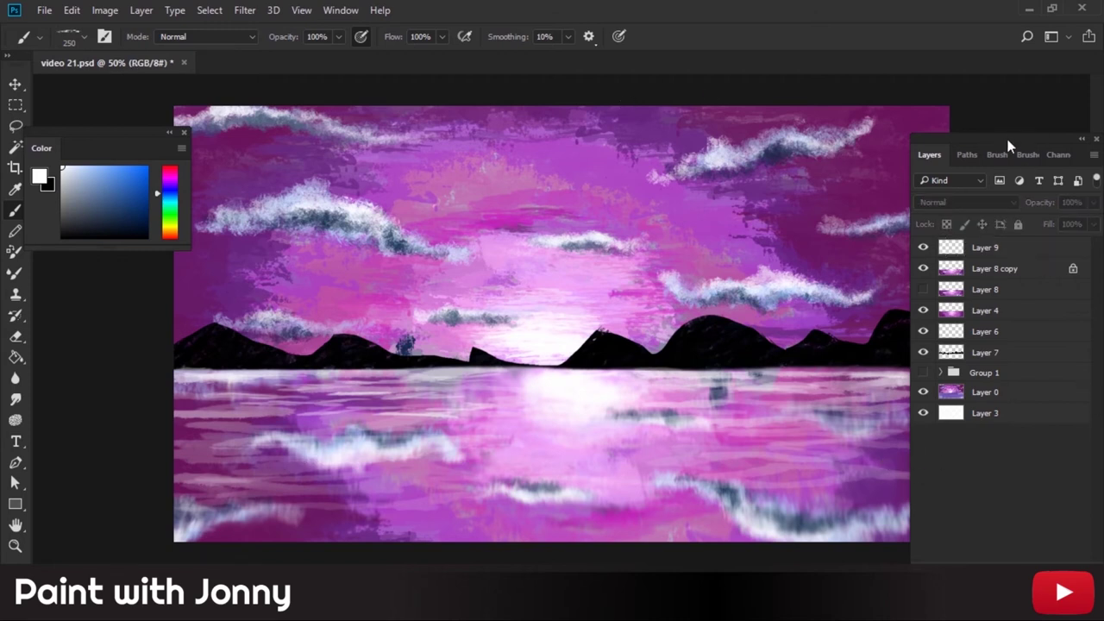
drag(1007, 149, 1103, 202)
click(1079, 301)
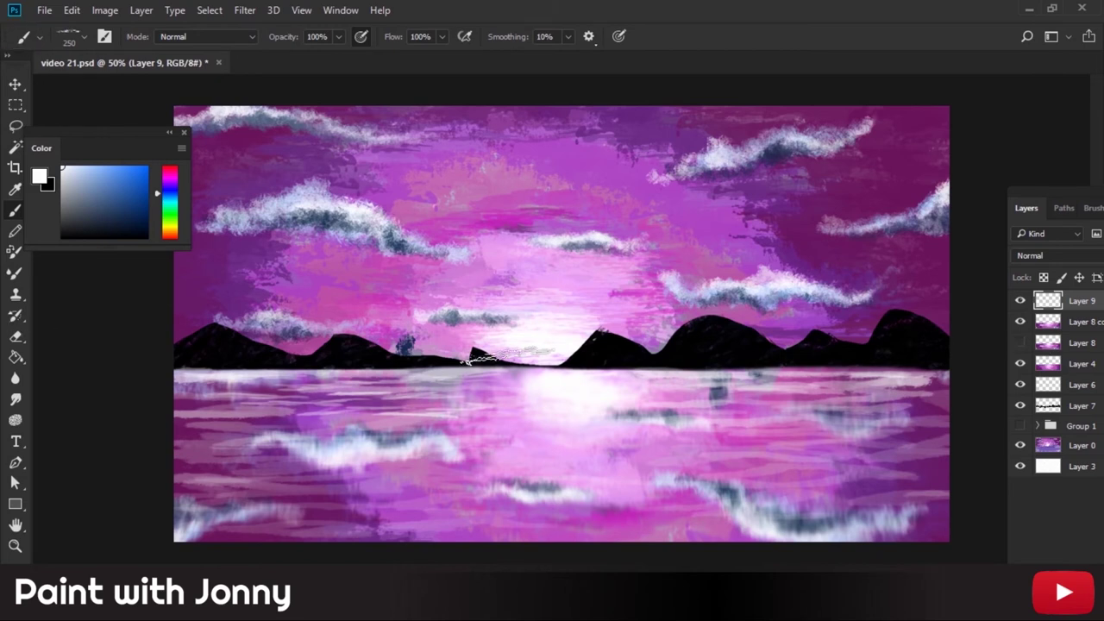
click(44, 10)
click(92, 170)
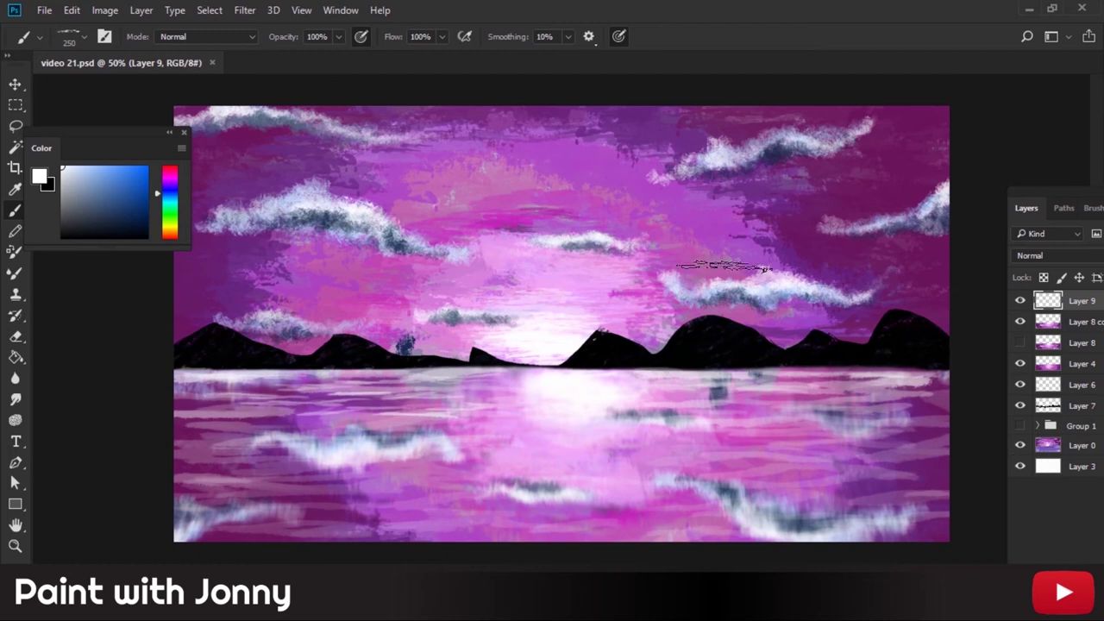
key(bracketleft)
key(bracketleft)
key(bracketleft)
click(405, 346)
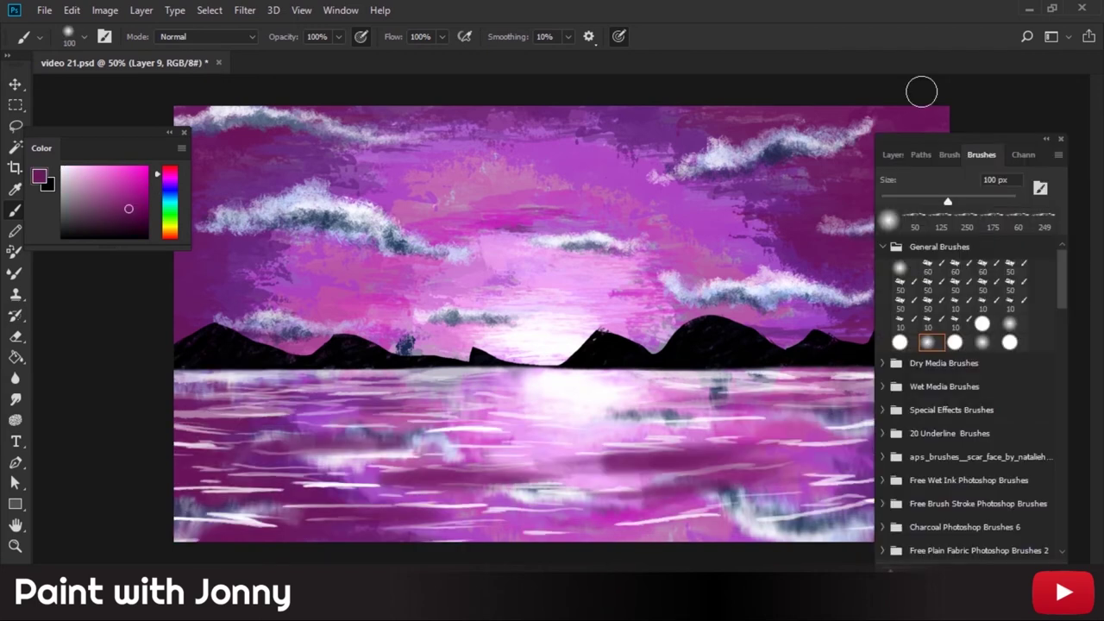
- Paint a dark purple waterline band and grey-blue reflections, sampling grey-blue from the water
drag(254, 375, 811, 371)
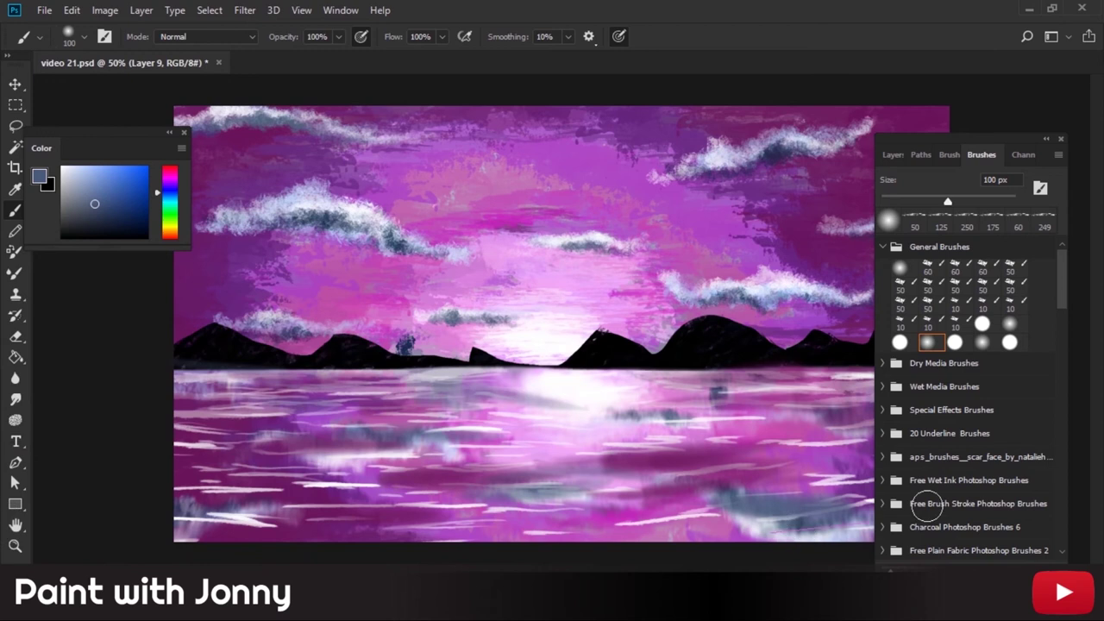
drag(594, 493, 215, 474)
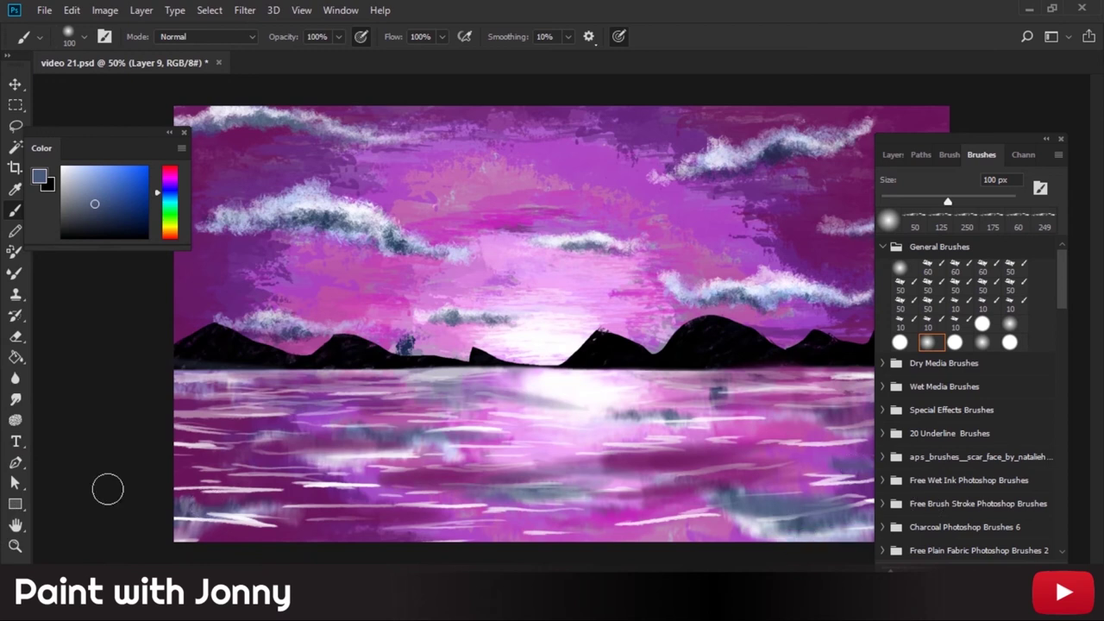
drag(776, 403, 328, 386)
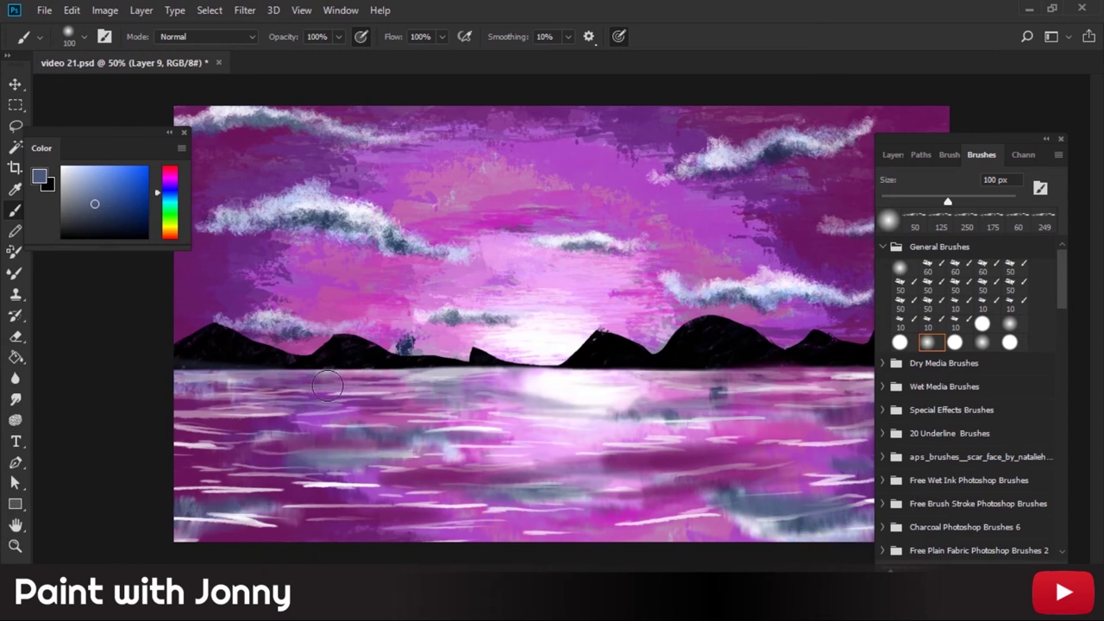
alt+click(653, 390)
alt+click(535, 488)
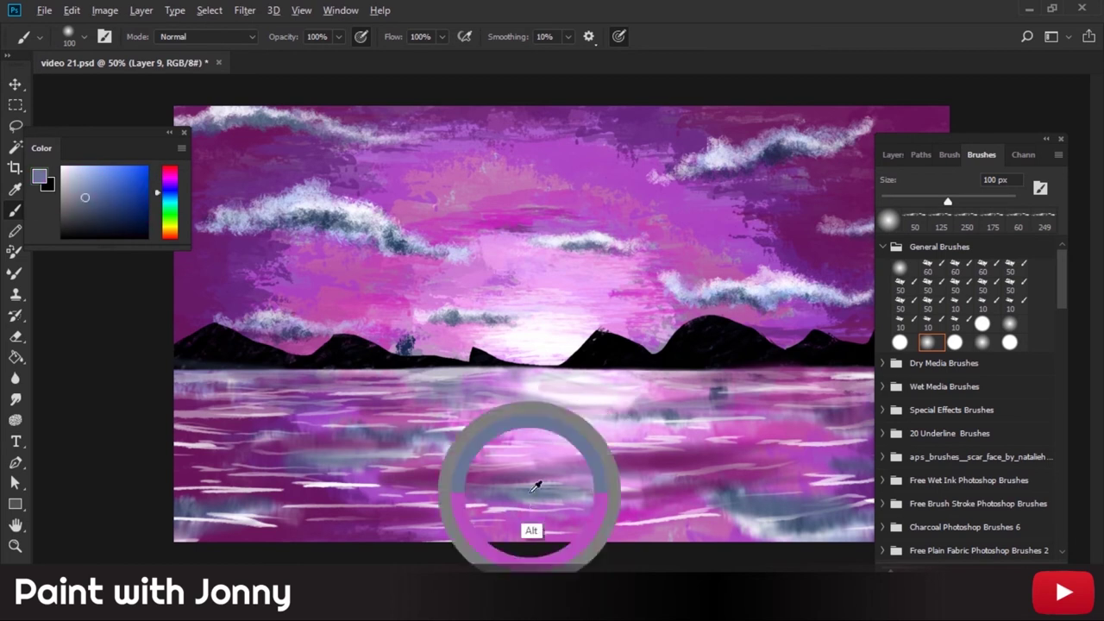
- Reorder Layer 9 around Layer 8 copy and fade its opacity to 0%
click(893, 154)
drag(949, 250, 949, 284)
click(887, 311)
click(888, 311)
drag(949, 269, 949, 245)
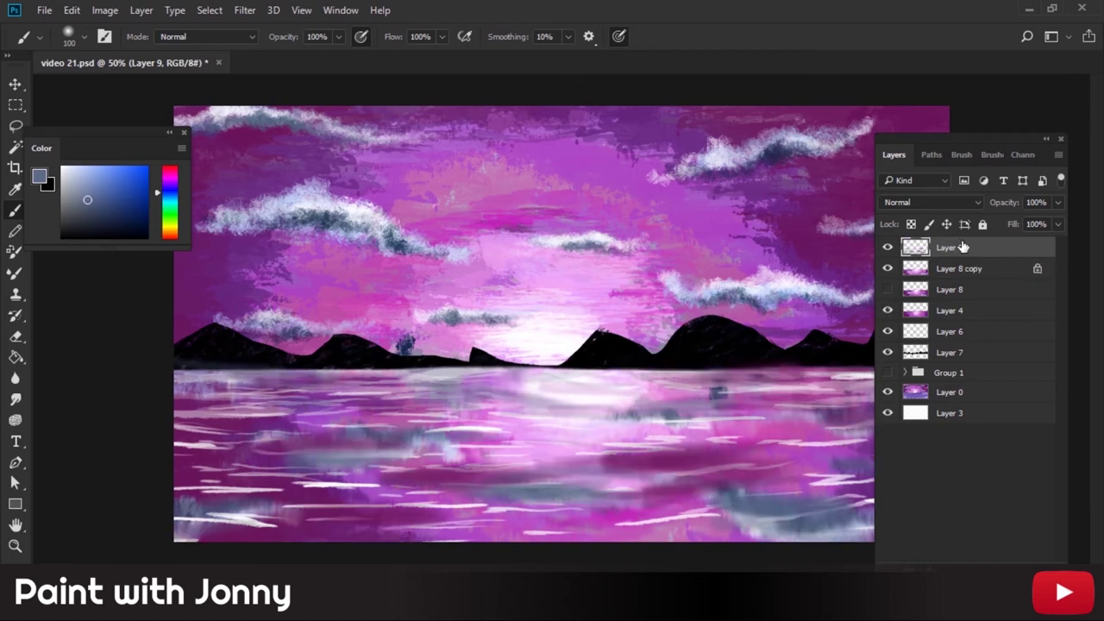
drag(1056, 221, 979, 223)
click(888, 269)
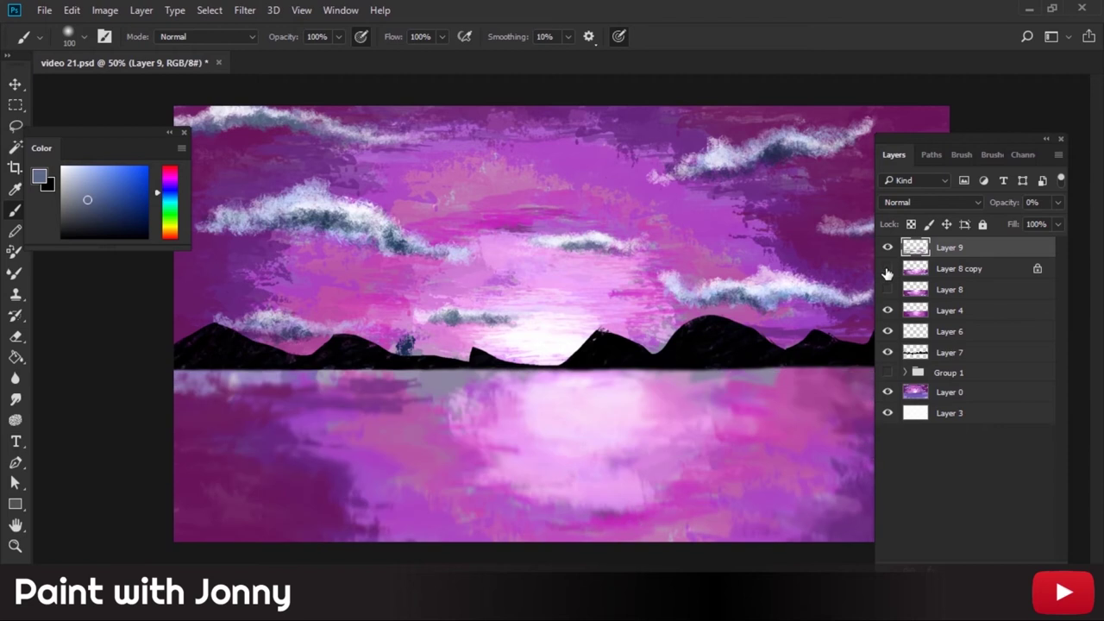
- Show Layer 8 copy, test Layer 9's opacity, then hide Layer 9 and Layer 8 copy
click(888, 270)
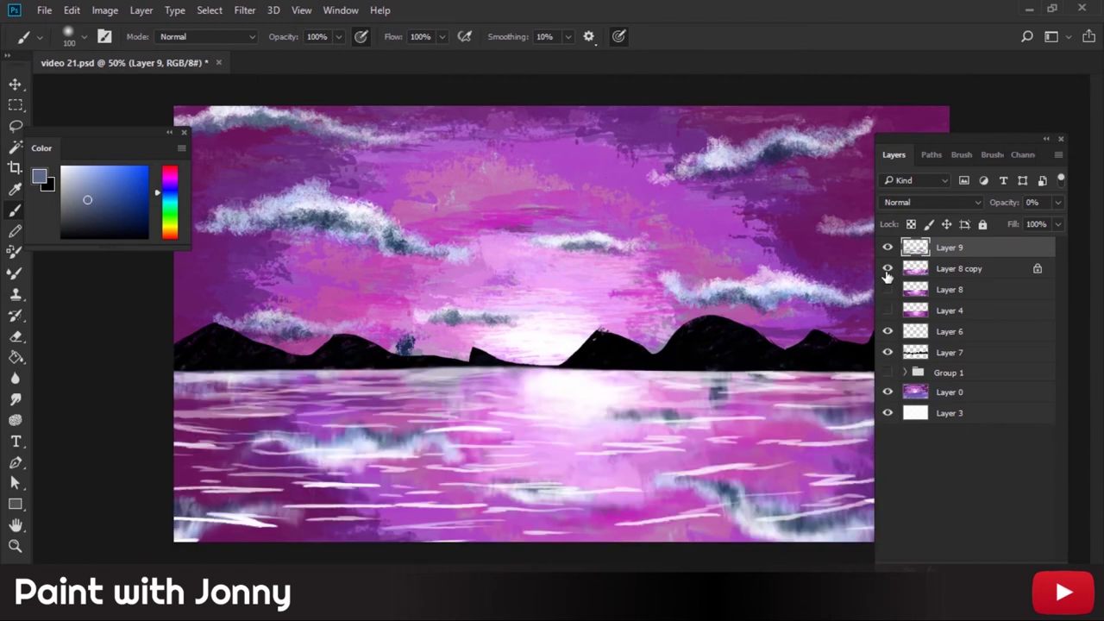
drag(1058, 202, 1014, 226)
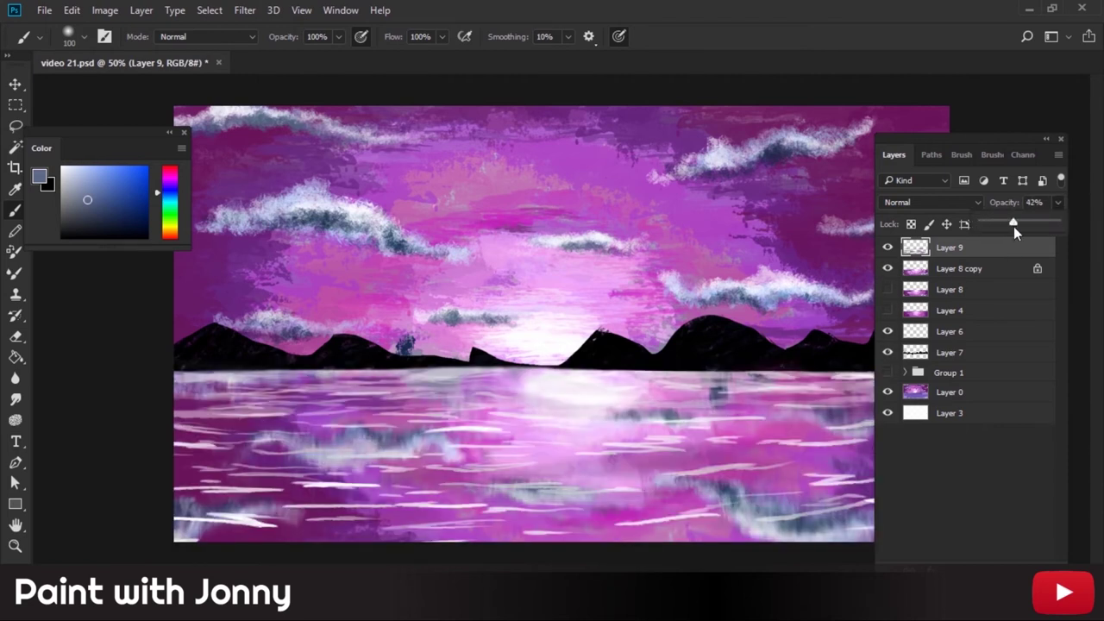
drag(999, 221, 833, 209)
click(888, 248)
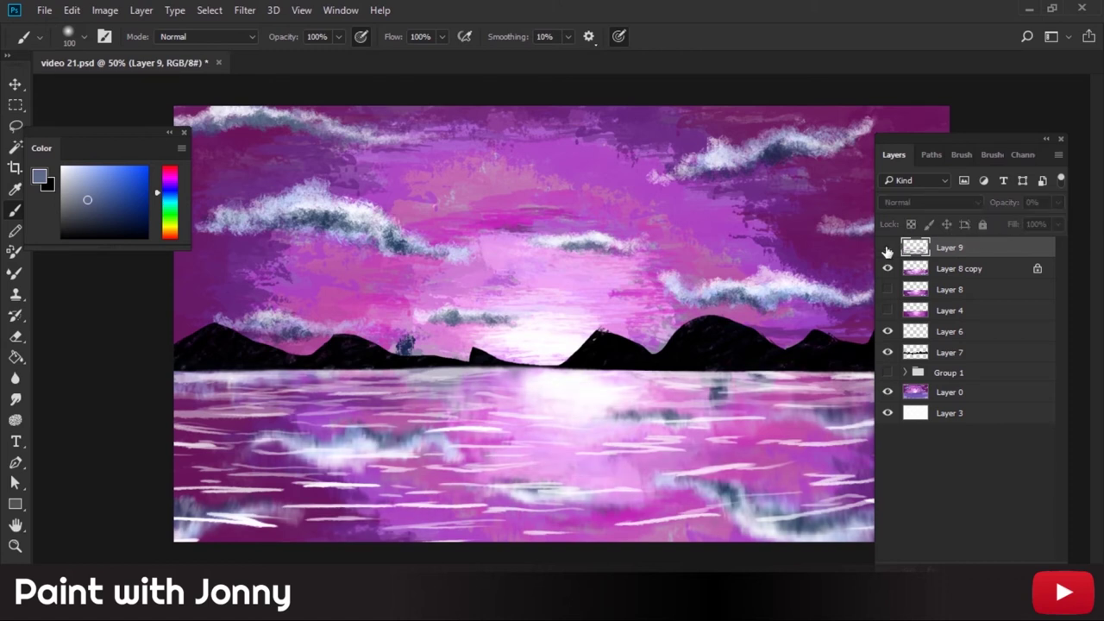
click(888, 269)
click(888, 312)
- Show Layers 8, 8 copy and 9, raise Layer 9 to 100% opacity, and select Layer 7
drag(887, 269, 888, 289)
click(888, 248)
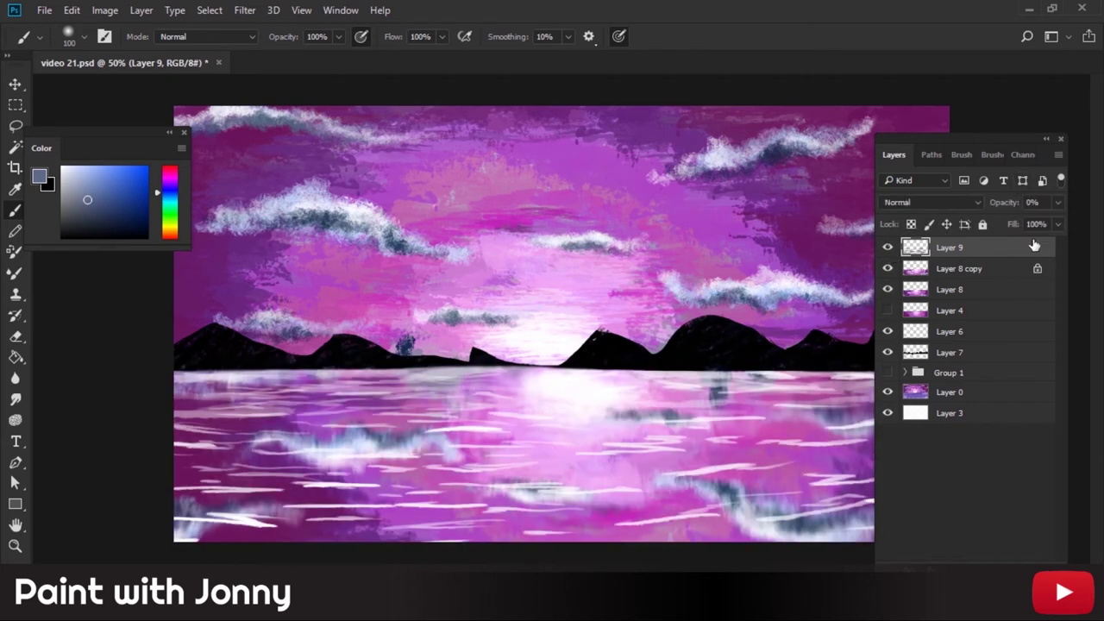
drag(986, 223, 1012, 223)
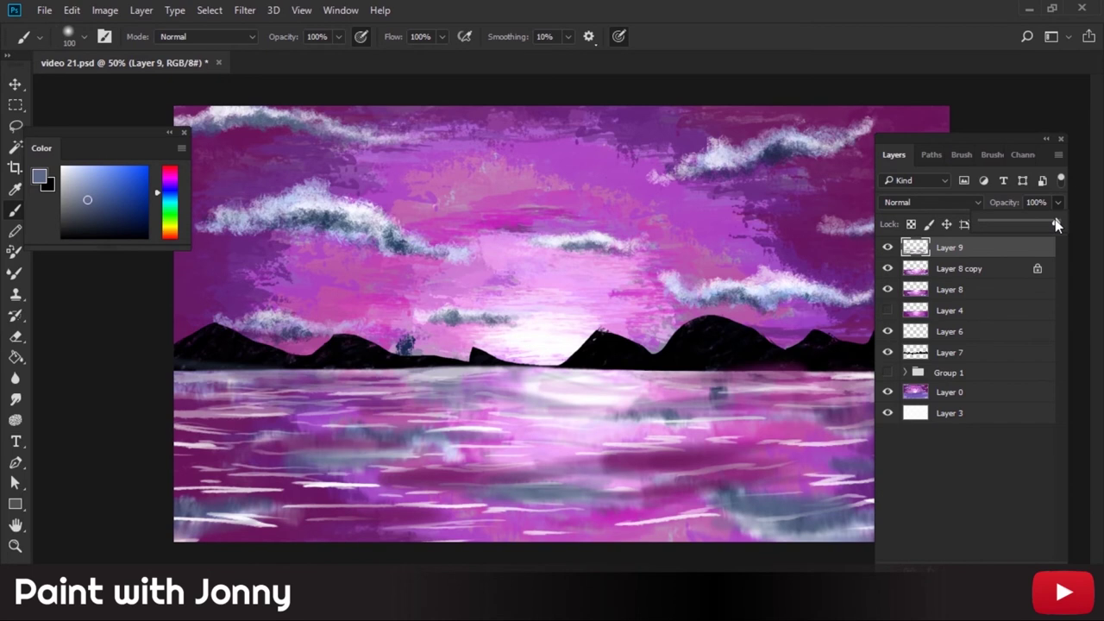
drag(1055, 222, 1026, 225)
click(949, 353)
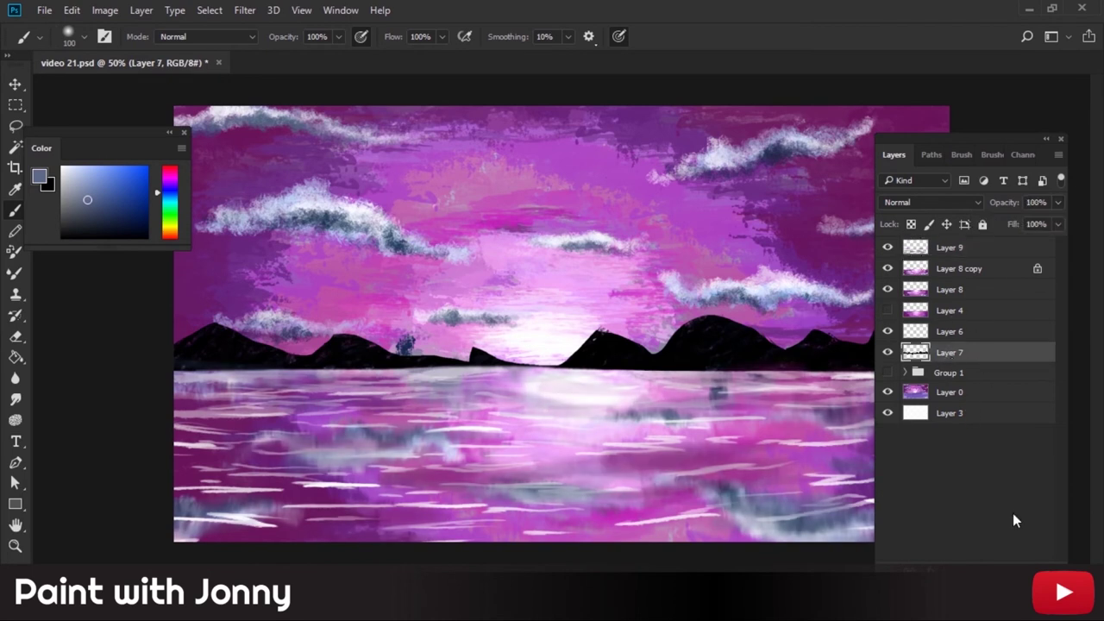
- On a new layer above Layer 7, paint soft horizon mist and erase part of it at 300 px
click(1019, 567)
drag(177, 366, 401, 361)
drag(217, 352, 678, 360)
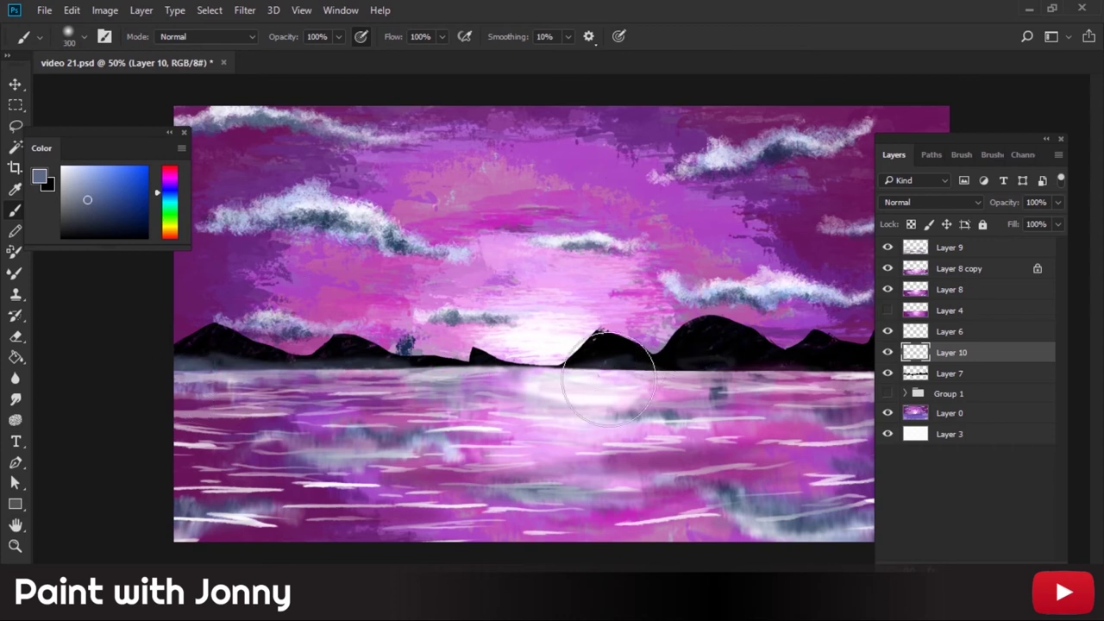
key(bracketright)
key(bracketright)
key(bracketright)
key(e)
mouse_move(377, 365)
mouse_down()
mouse_move(394, 353)
mouse_move(432, 374)
mouse_up()
key(b)
alt+click(206, 501)
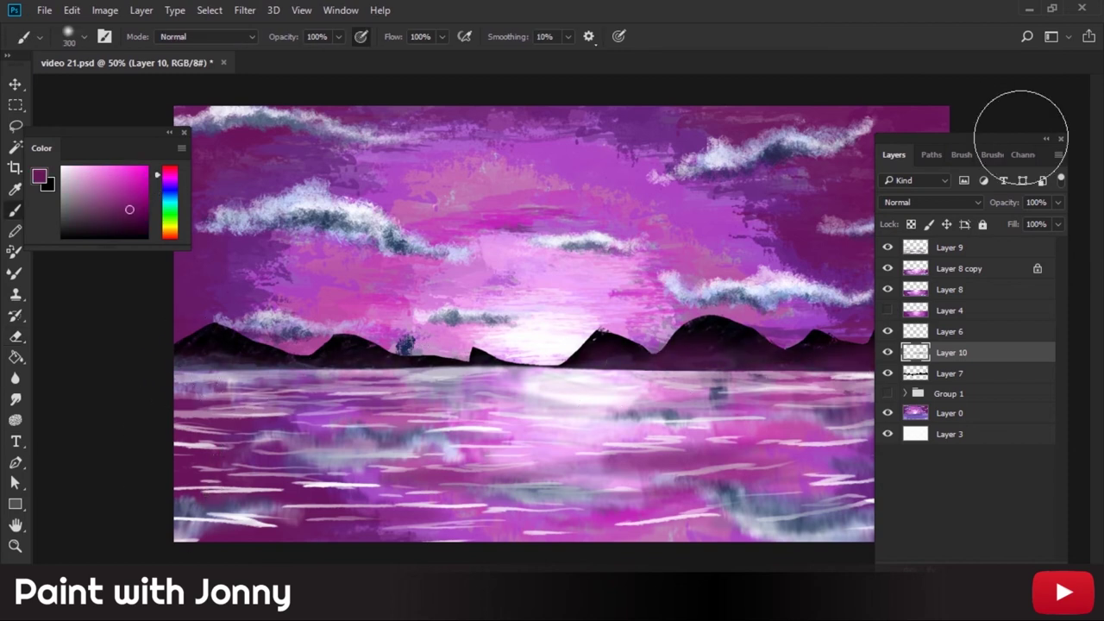
- Paint blue-grey haze near the right-hand mountains and erase parts of it
drag(993, 140, 1087, 228)
alt+click(779, 499)
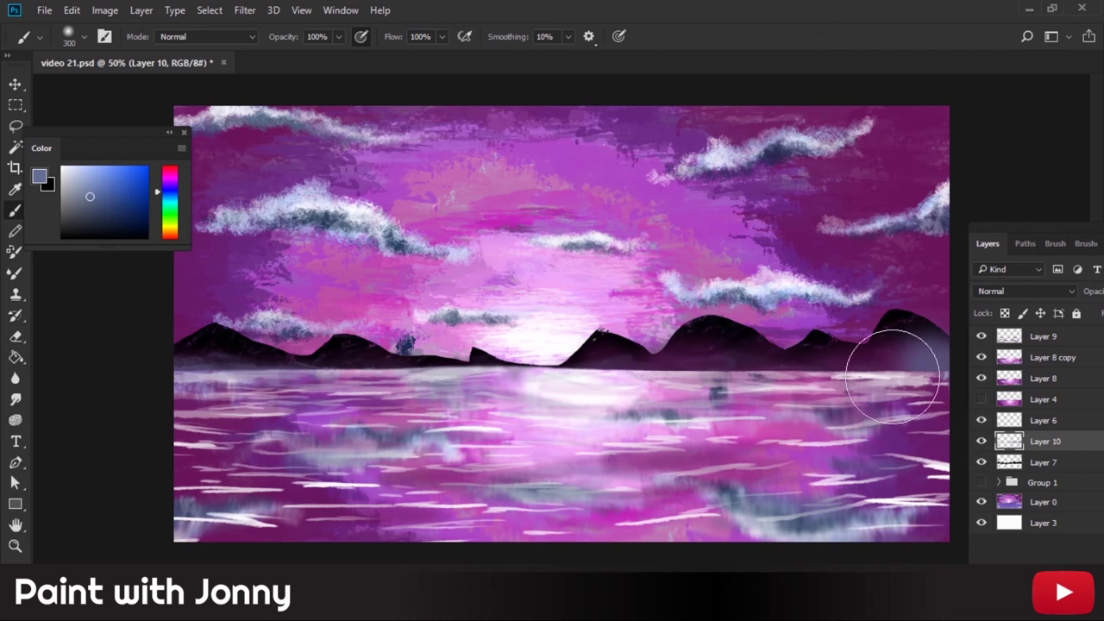
drag(892, 357, 923, 346)
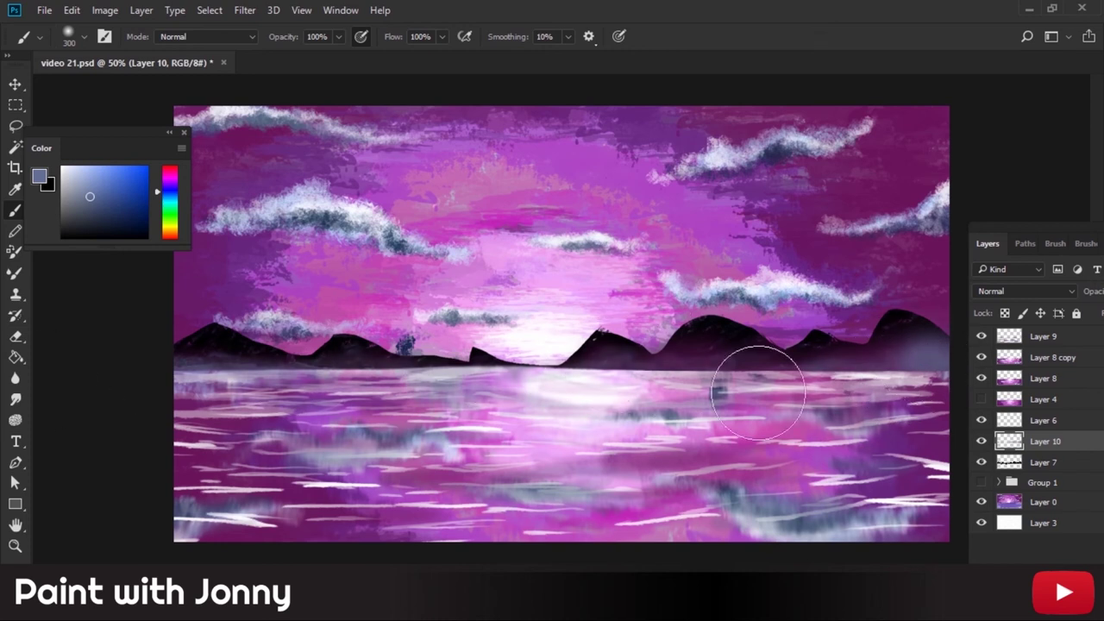
key(e)
mouse_move(906, 338)
mouse_down()
mouse_move(851, 350)
mouse_move(956, 291)
mouse_up()
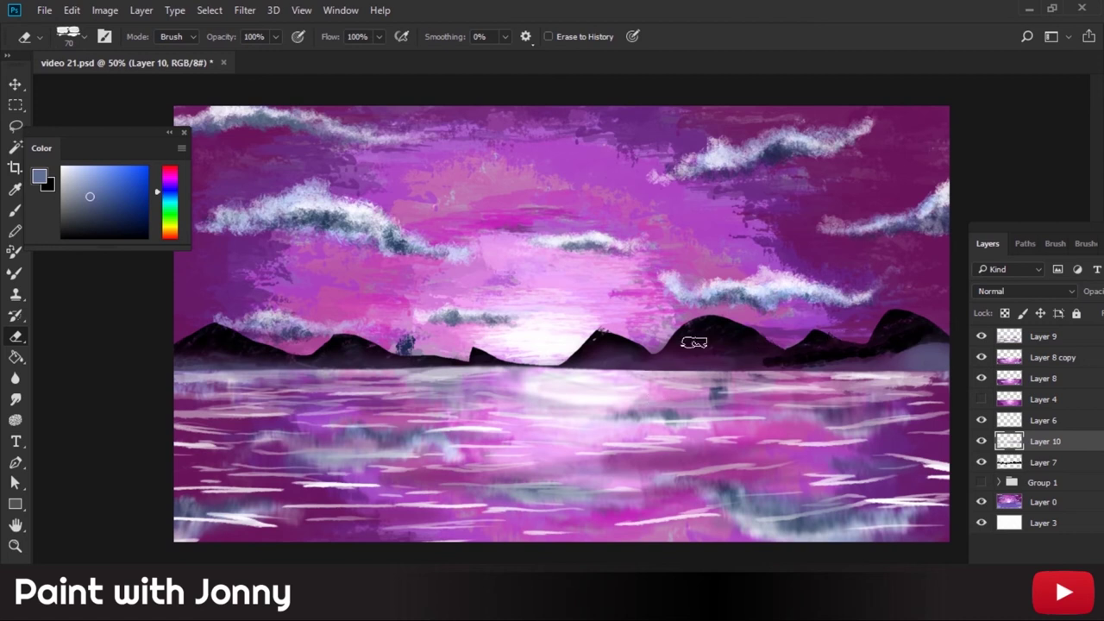
key(b)
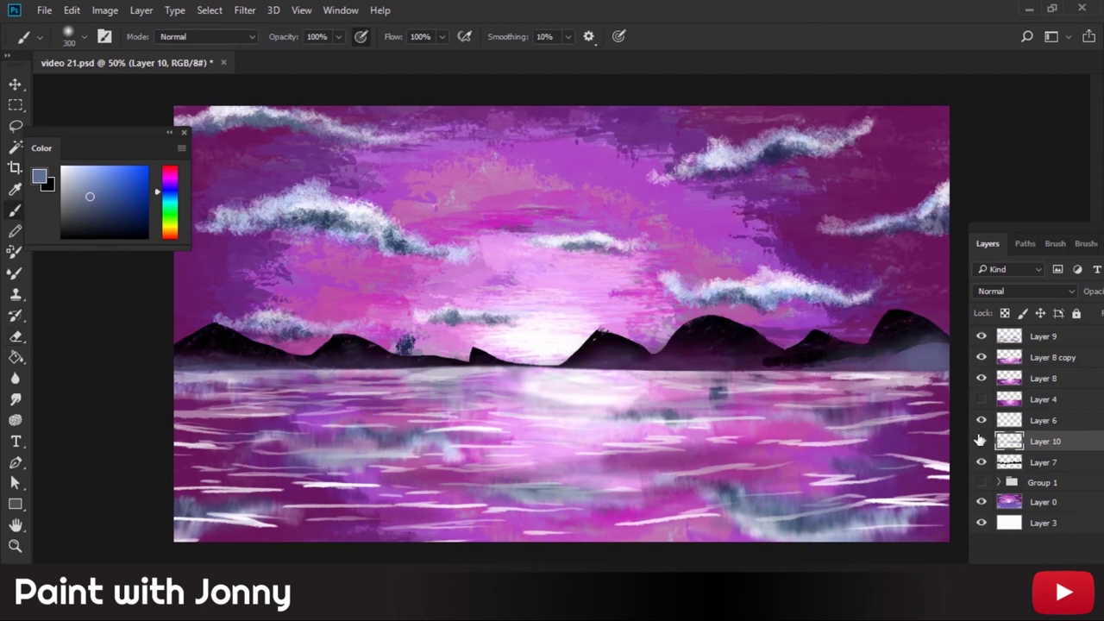
- Hide Layer 10 and add a new empty Layer 11 above it
click(981, 441)
drag(1030, 220, 908, 204)
key(ctrl+shift+alt+n)
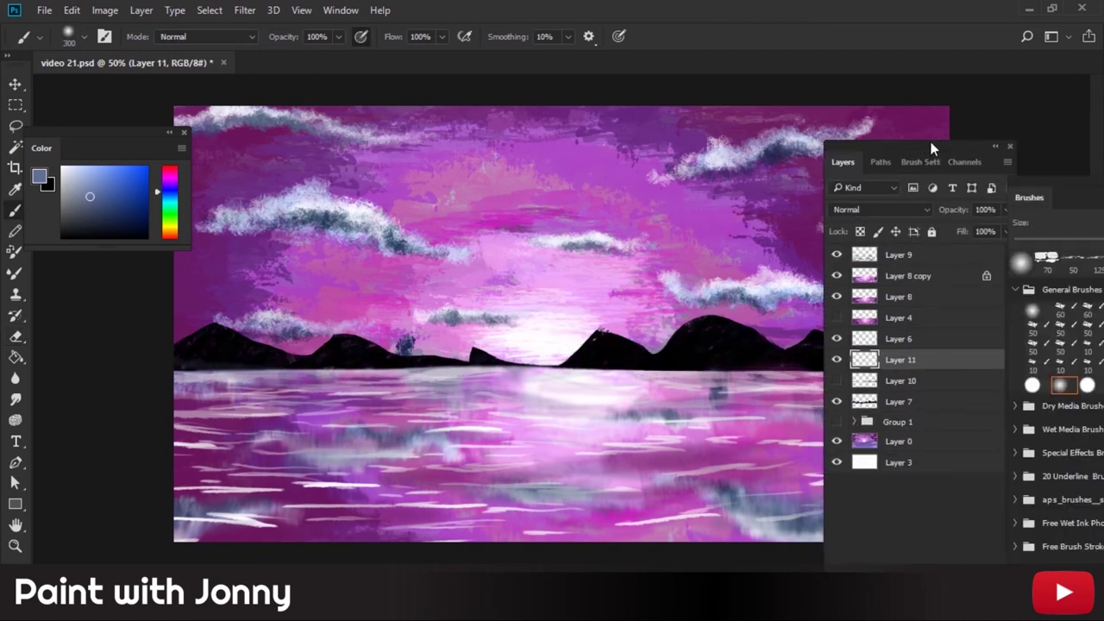
- Paint grey haze along the right mountains, then switch to a 175 px dark magenta brush
mouse_move(922, 140)
mouse_down()
mouse_move(972, 124)
mouse_move(1079, 129)
mouse_up()
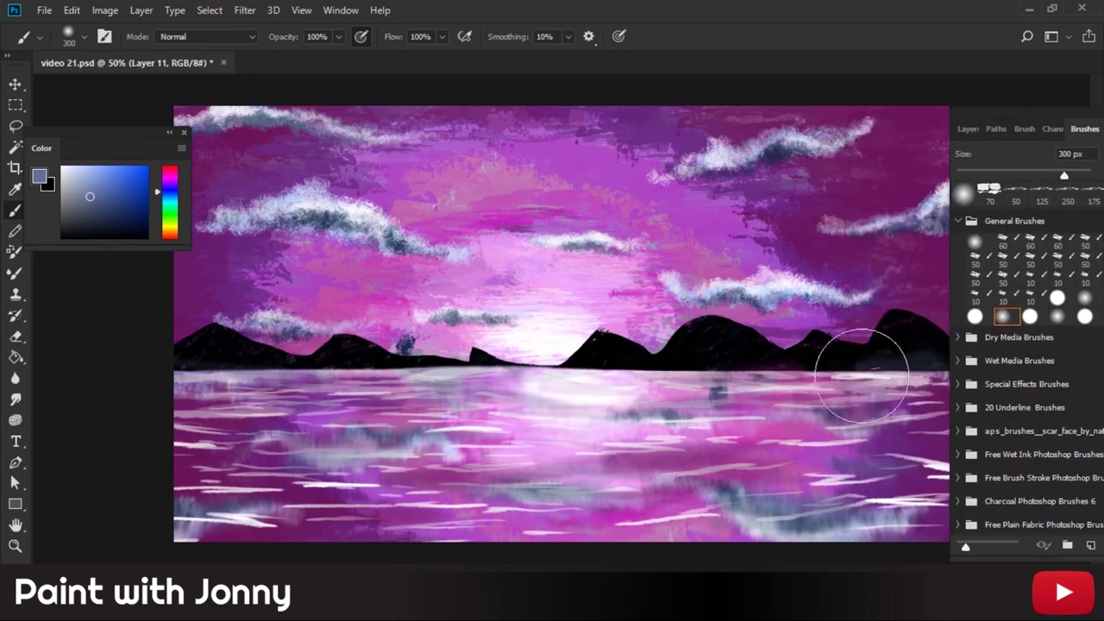
key(bracketleft)
key(bracketleft)
key(bracketleft)
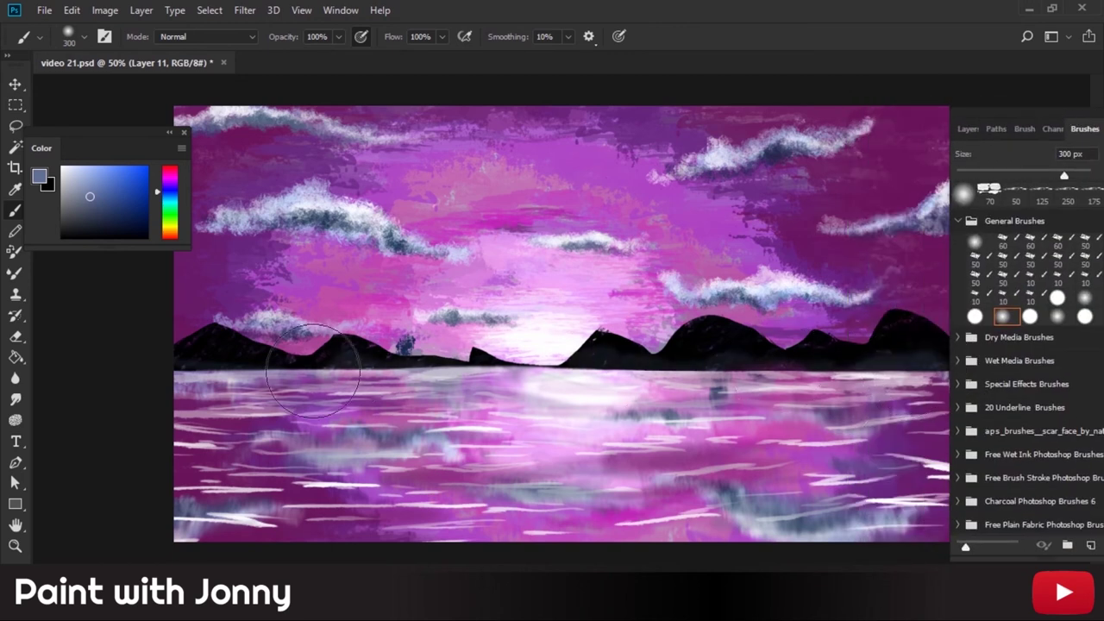
alt+click(203, 491)
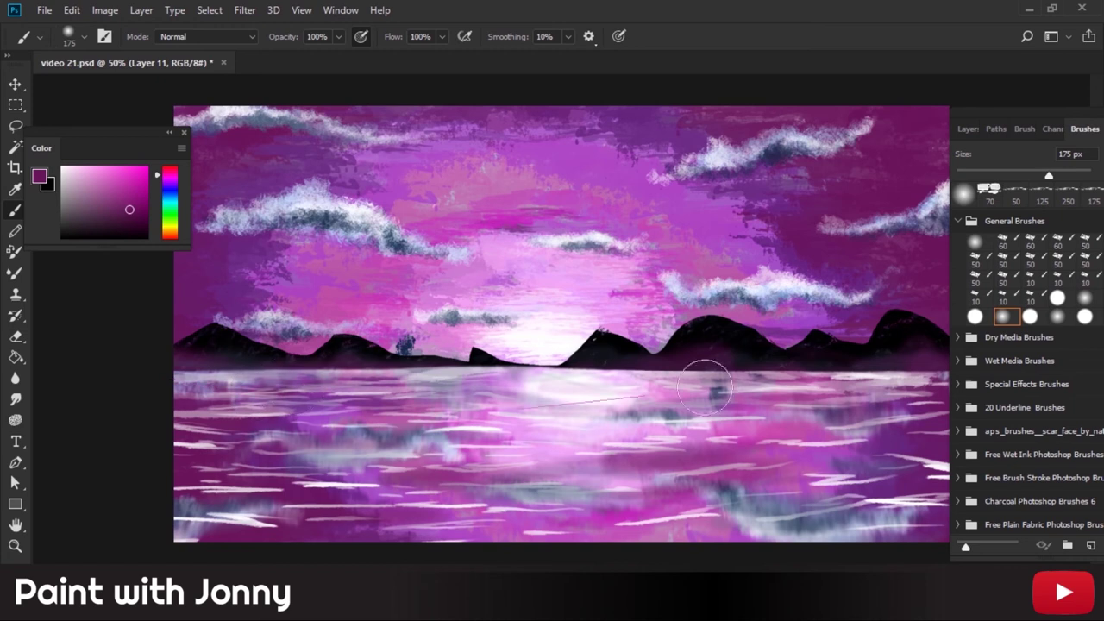
- Check the Layer 8 and Layer 8 copy visibility, then select Layer 8 copy
click(968, 128)
click(963, 243)
click(965, 264)
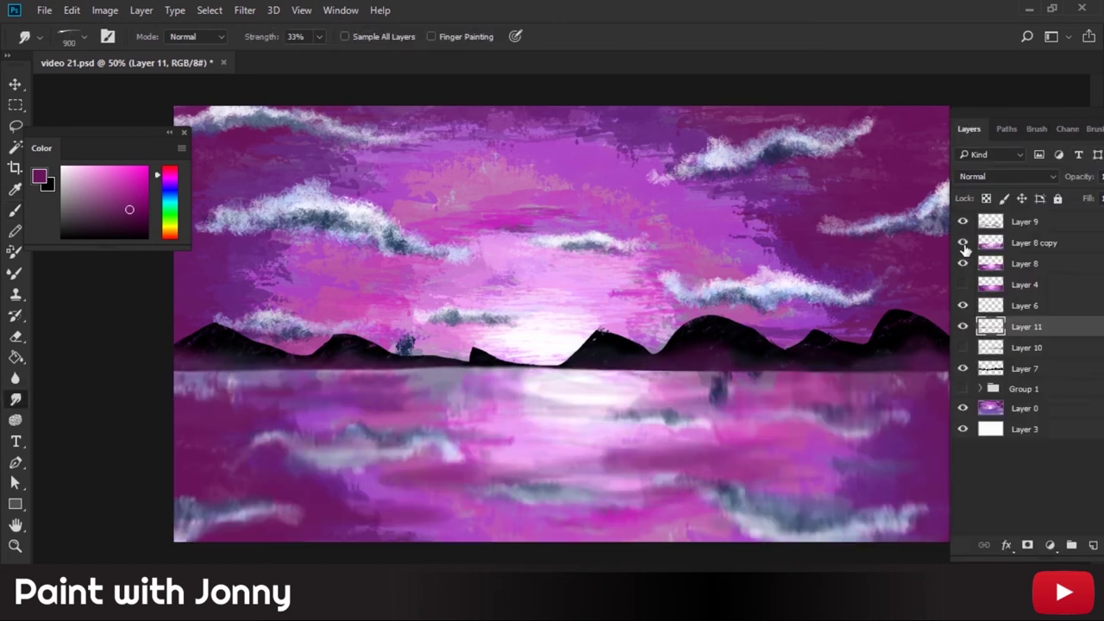
click(963, 244)
click(1031, 244)
- Smudge the lake reflection into horizontal streaks at 22% smudge strength
click(318, 37)
drag(320, 55, 311, 55)
drag(285, 474, 172, 524)
mouse_move(383, 401)
mouse_down()
mouse_move(440, 373)
mouse_move(924, 372)
mouse_up()
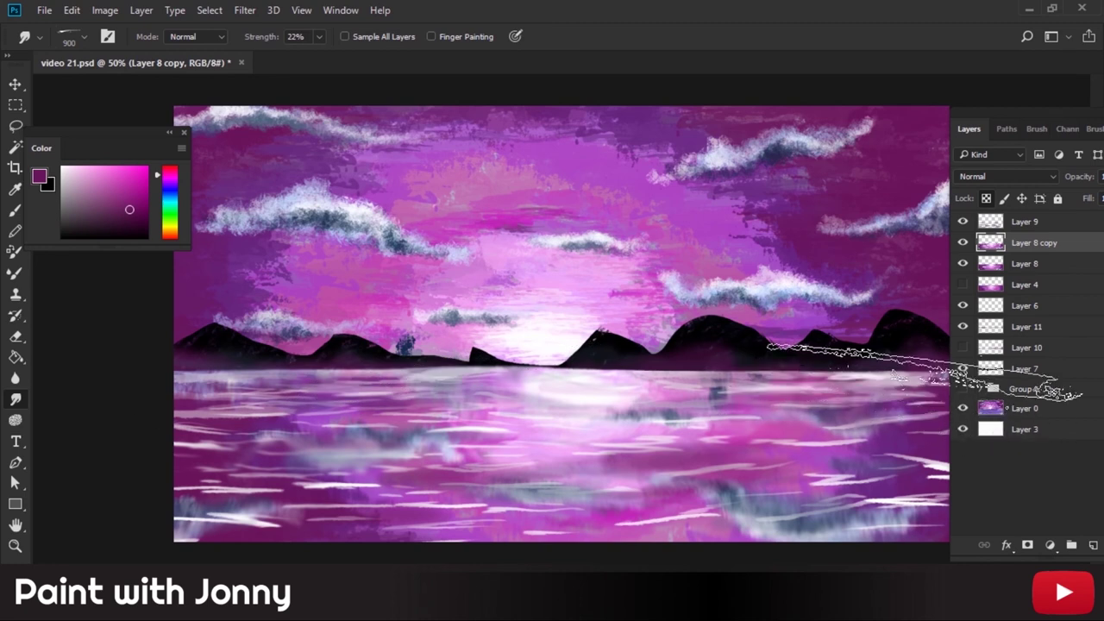
drag(172, 431, 819, 526)
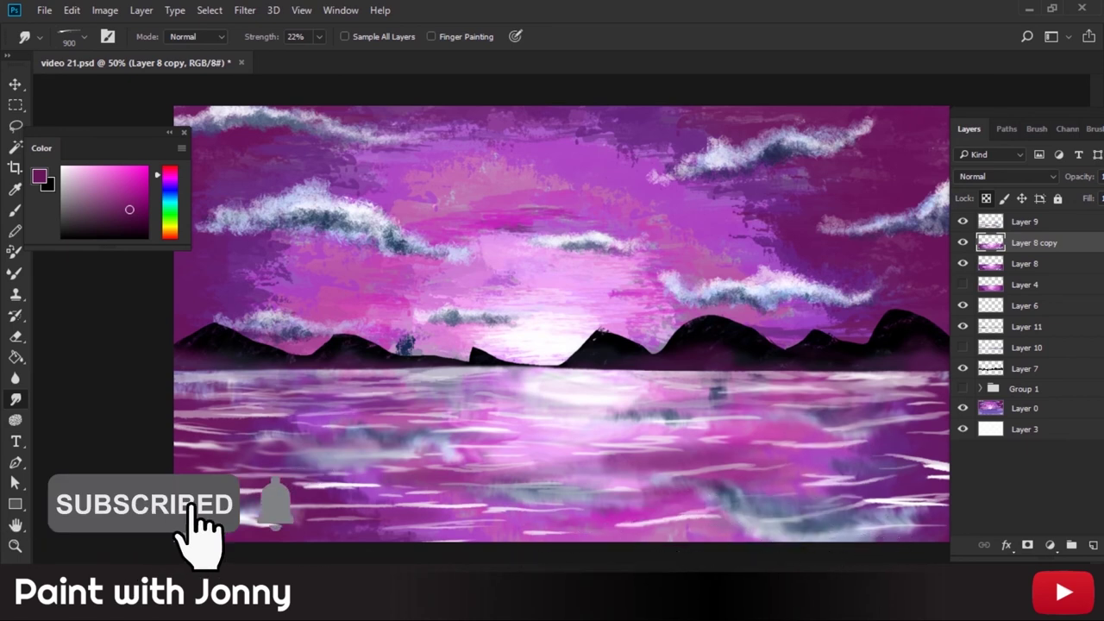
- Choose a 50 px brush and white paint, add a white water streak, and select Layer 9
key(b)
click(1037, 128)
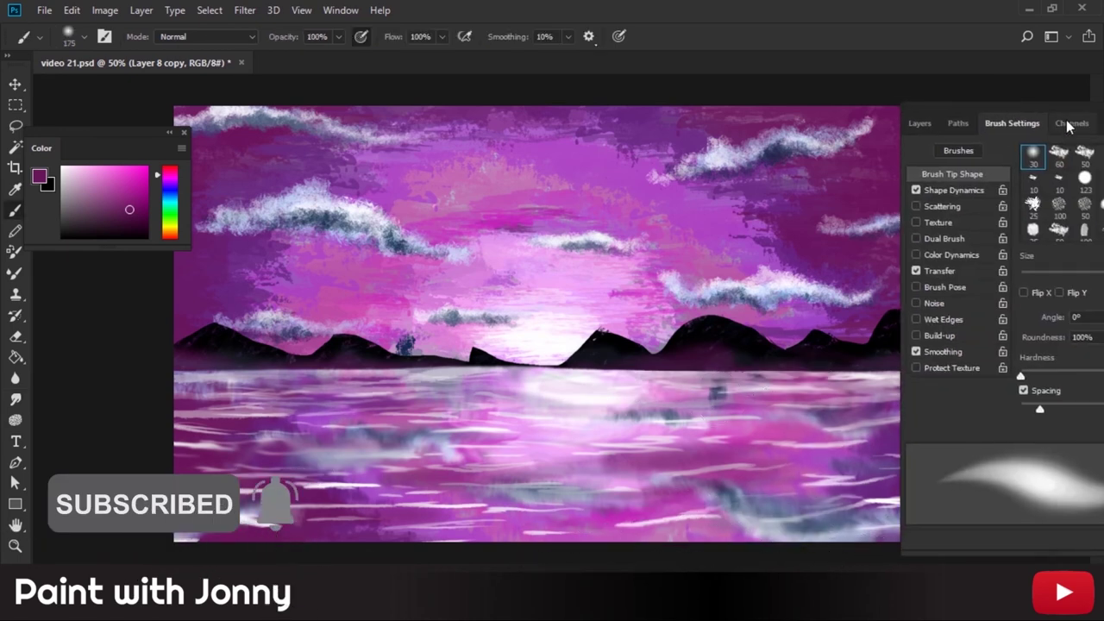
click(985, 117)
click(943, 184)
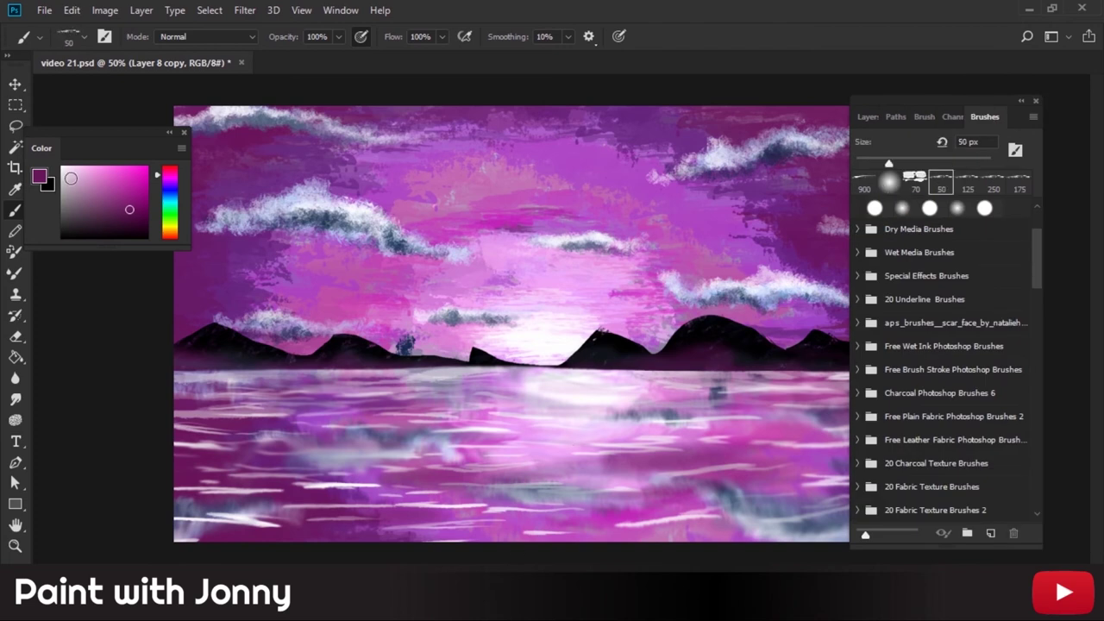
drag(673, 520, 611, 521)
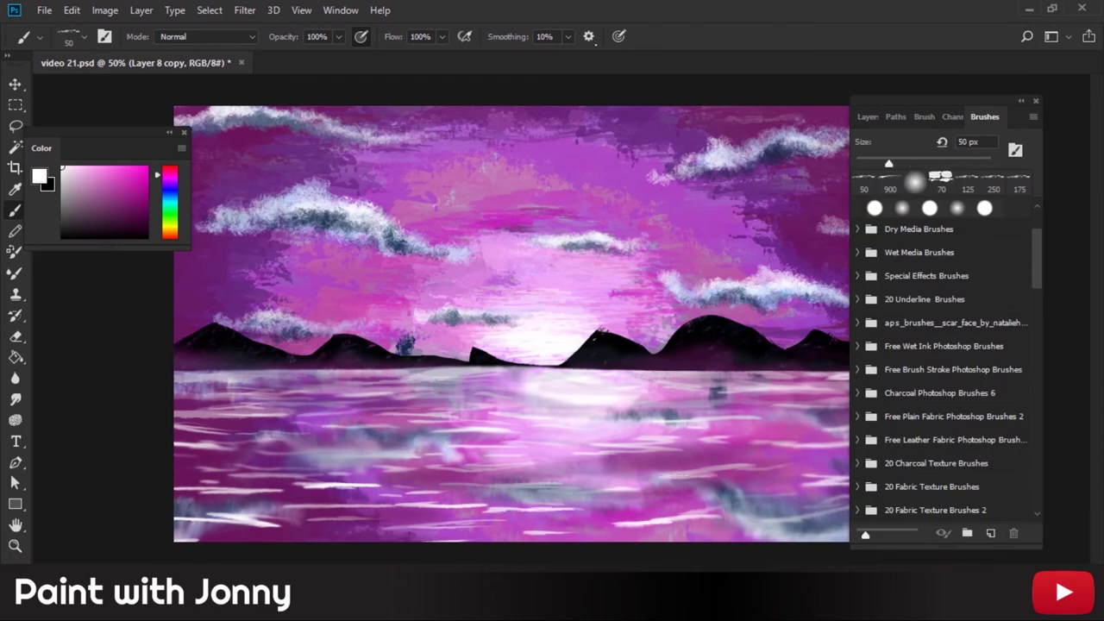
click(62, 167)
click(869, 116)
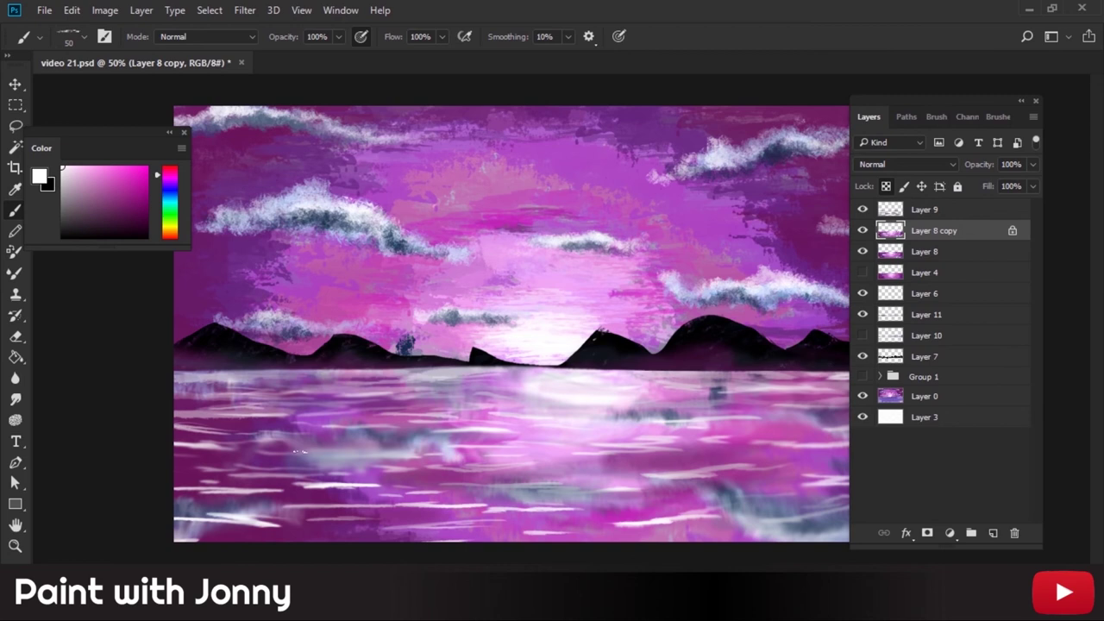
click(947, 209)
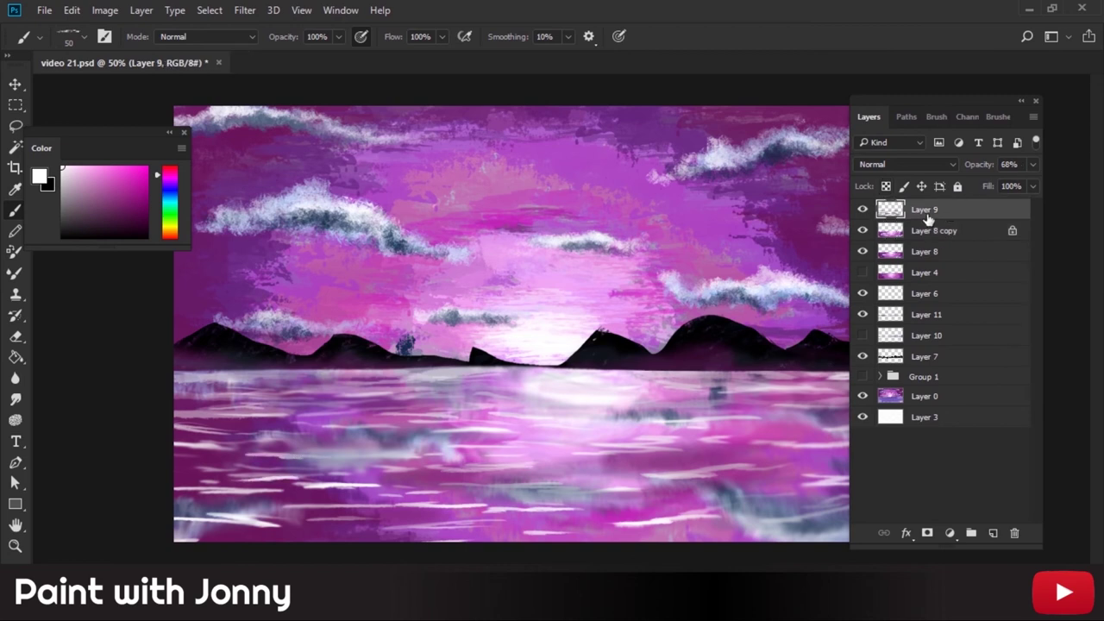
- On a new layer, draw a triangular Pen path from the horizon down and make it a selection
click(993, 533)
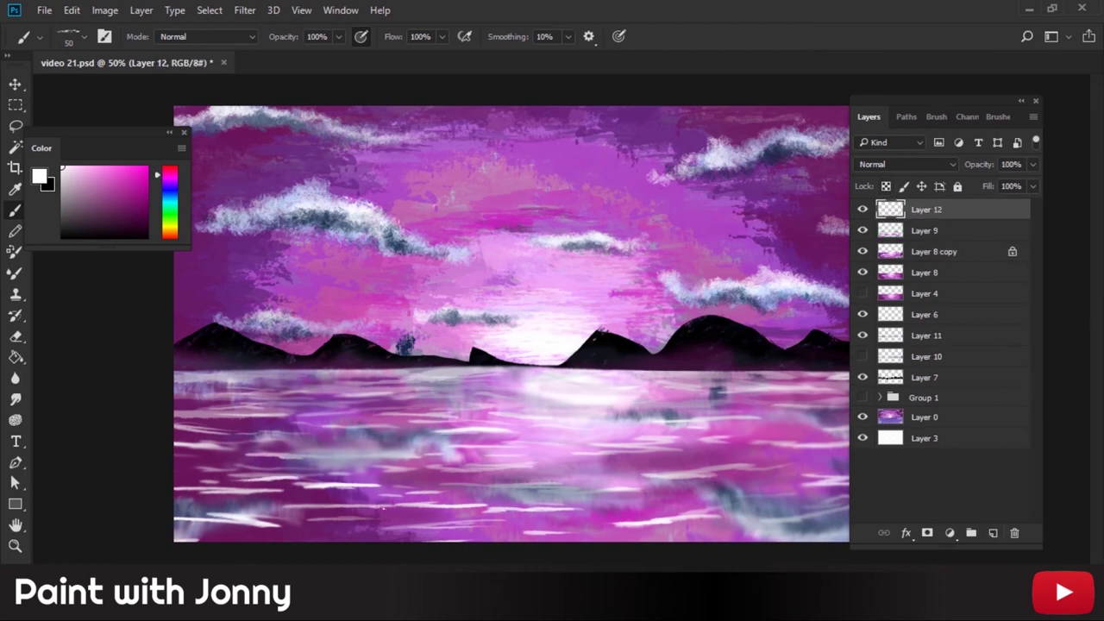
click(998, 117)
key(p)
click(543, 368)
click(471, 556)
click(649, 552)
click(544, 368)
right_click(555, 377)
click(595, 431)
click(636, 234)
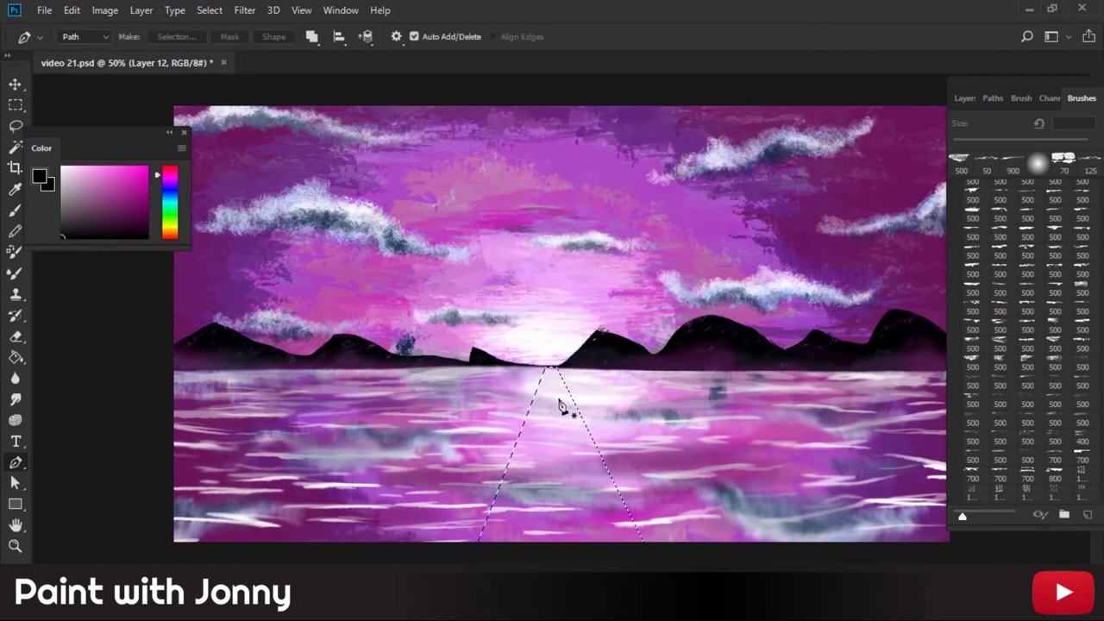
- Fill the triangle selection with dark strokes to form the lake path
key(b)
drag(542, 343, 552, 543)
mouse_move(580, 382)
mouse_down()
mouse_move(553, 544)
mouse_move(561, 440)
mouse_up()
click(93, 223)
drag(535, 406, 567, 518)
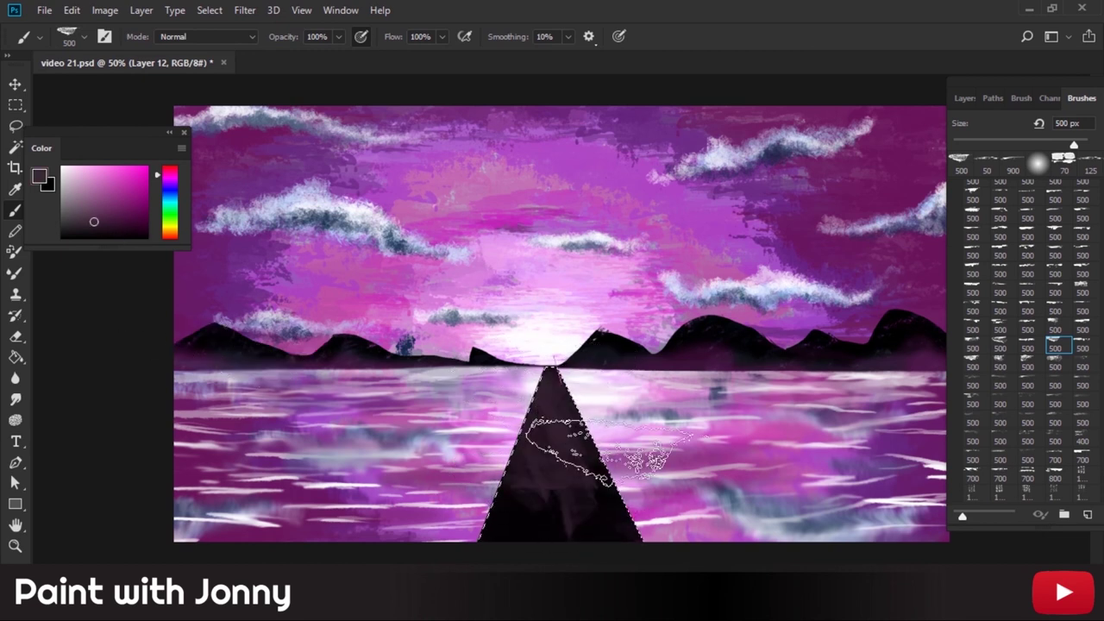
mouse_move(664, 518)
mouse_down()
mouse_move(776, 531)
mouse_move(889, 512)
mouse_up()
- On a new water layer, try pink, violet and lavender colours and choose a 40 px soft round brush
alt+click(777, 522)
alt+click(781, 471)
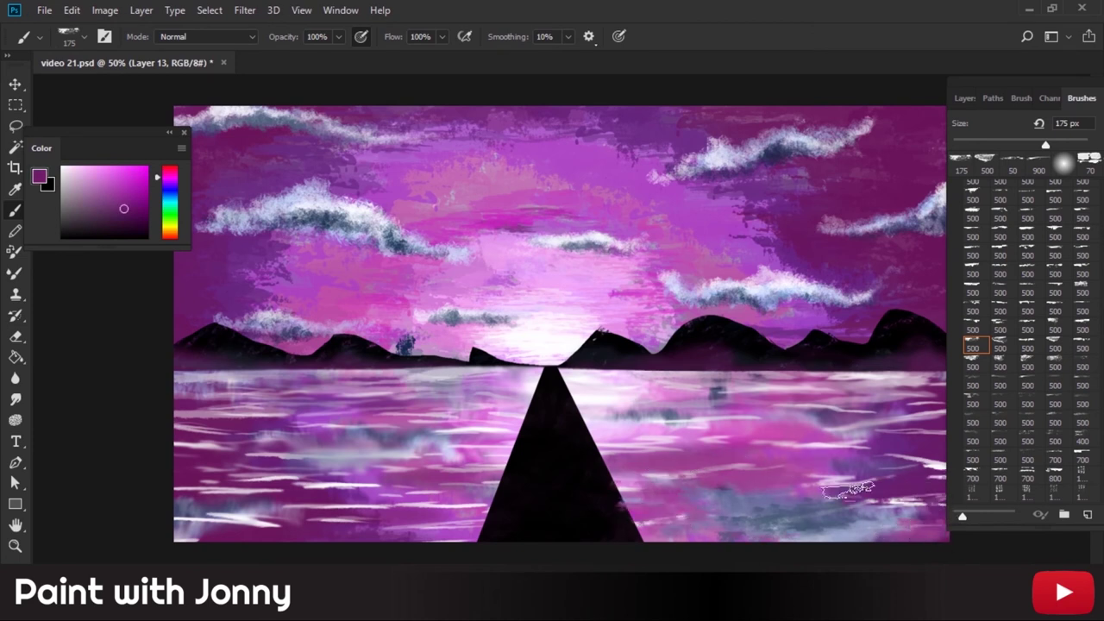
alt+click(835, 463)
alt+click(820, 462)
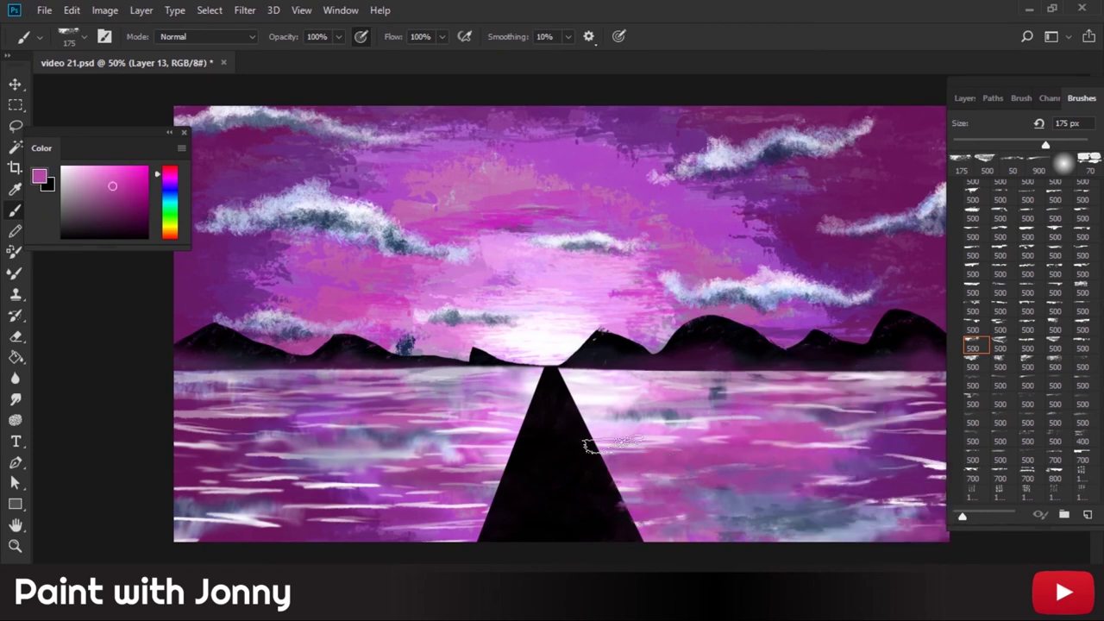
alt+click(833, 417)
alt+click(604, 402)
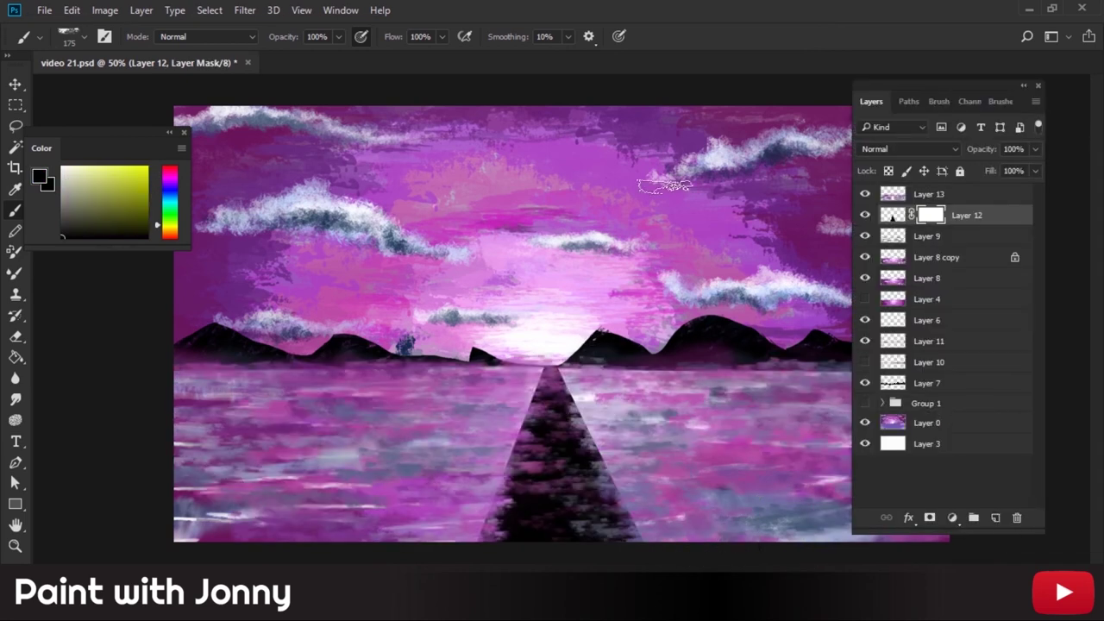
click(988, 101)
click(969, 166)
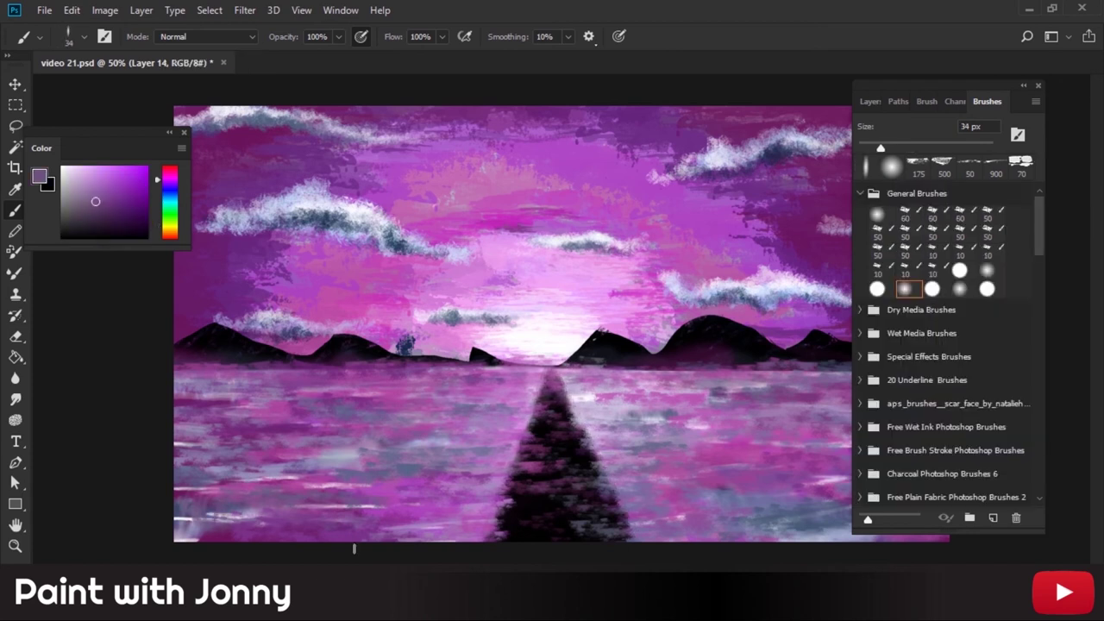
- Paint vertical lake streaks in light pink, purple and lavender, sampling purples from the water
click(870, 101)
alt+click(332, 459)
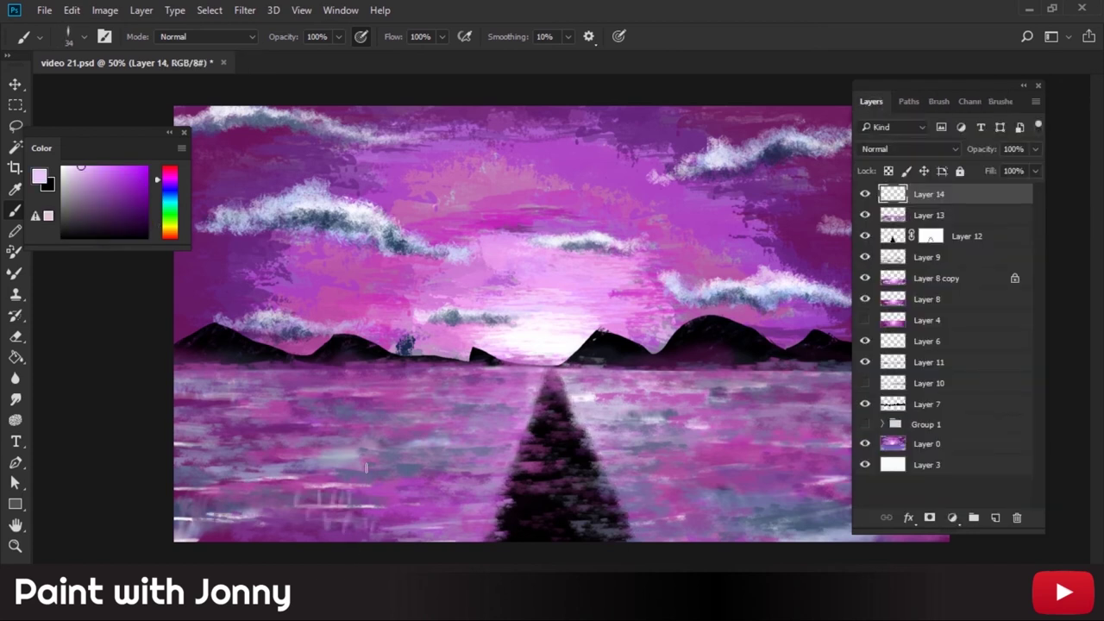
alt+click(222, 420)
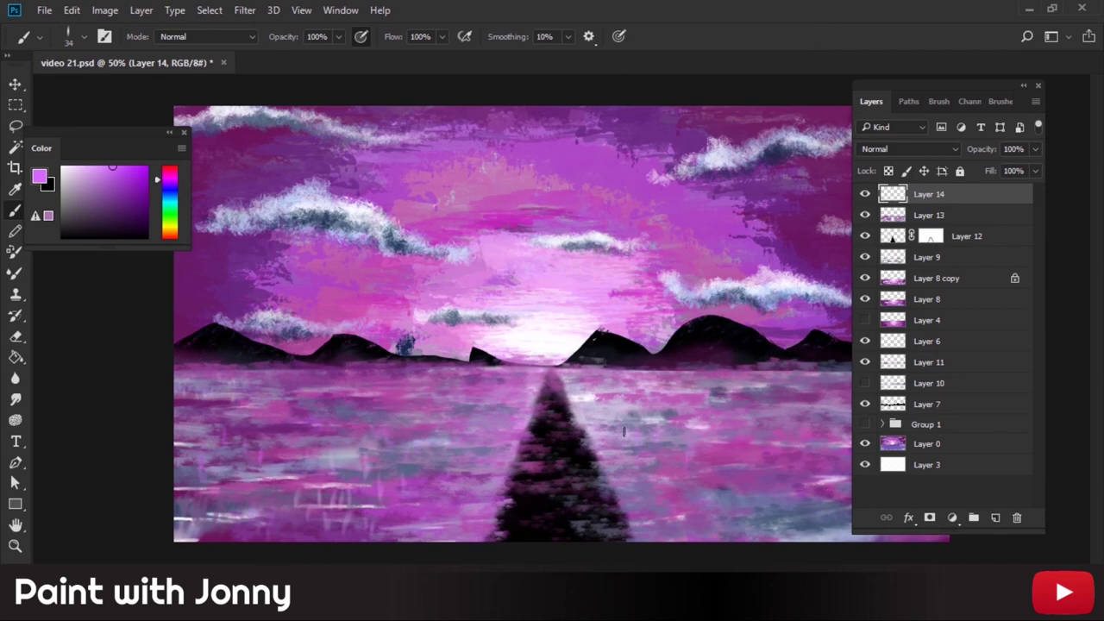
drag(164, 189, 162, 170)
click(80, 162)
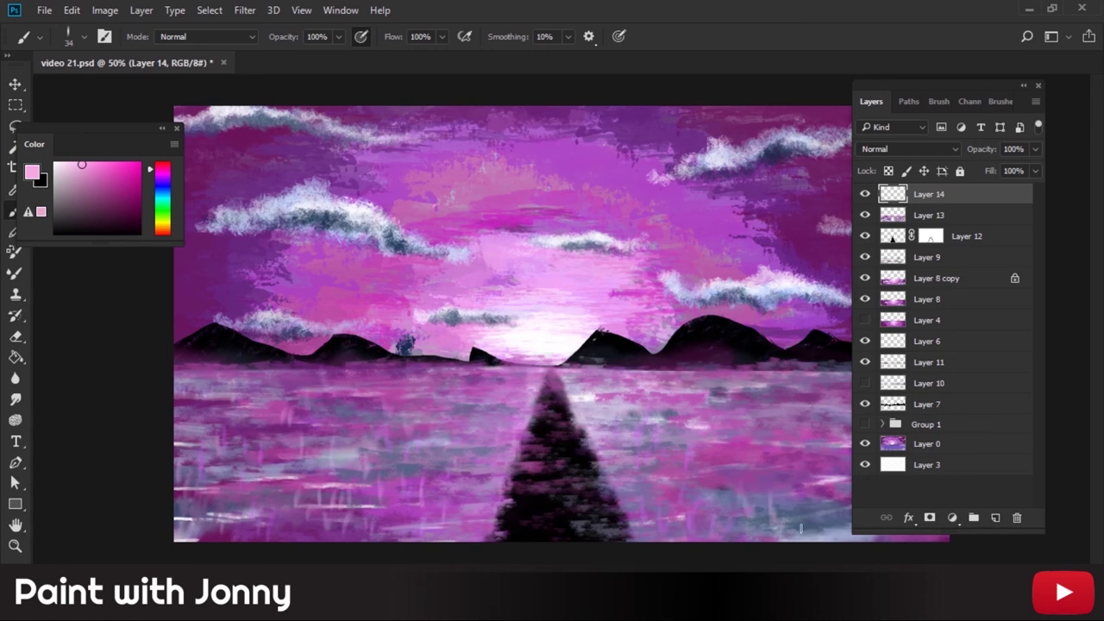
drag(949, 87, 1074, 141)
alt+click(898, 448)
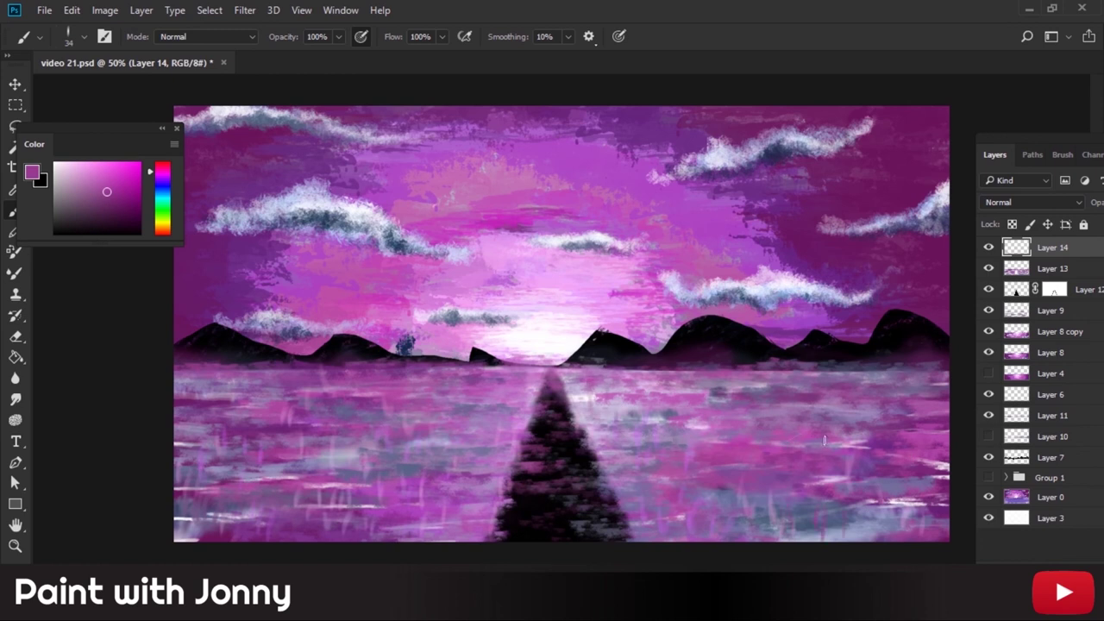
alt+click(866, 403)
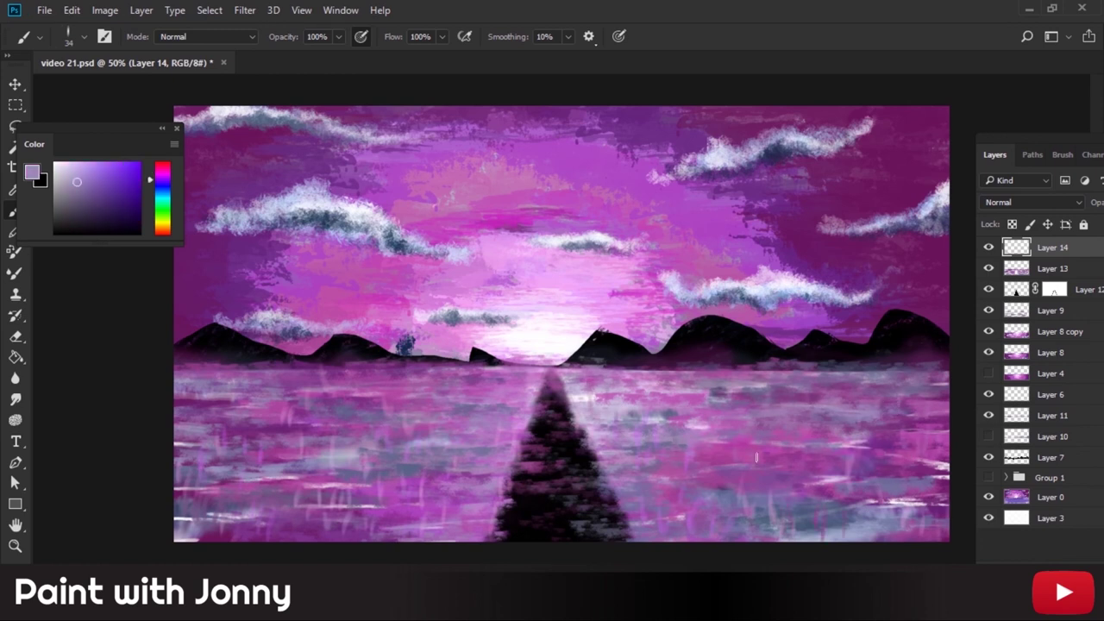
alt+click(280, 488)
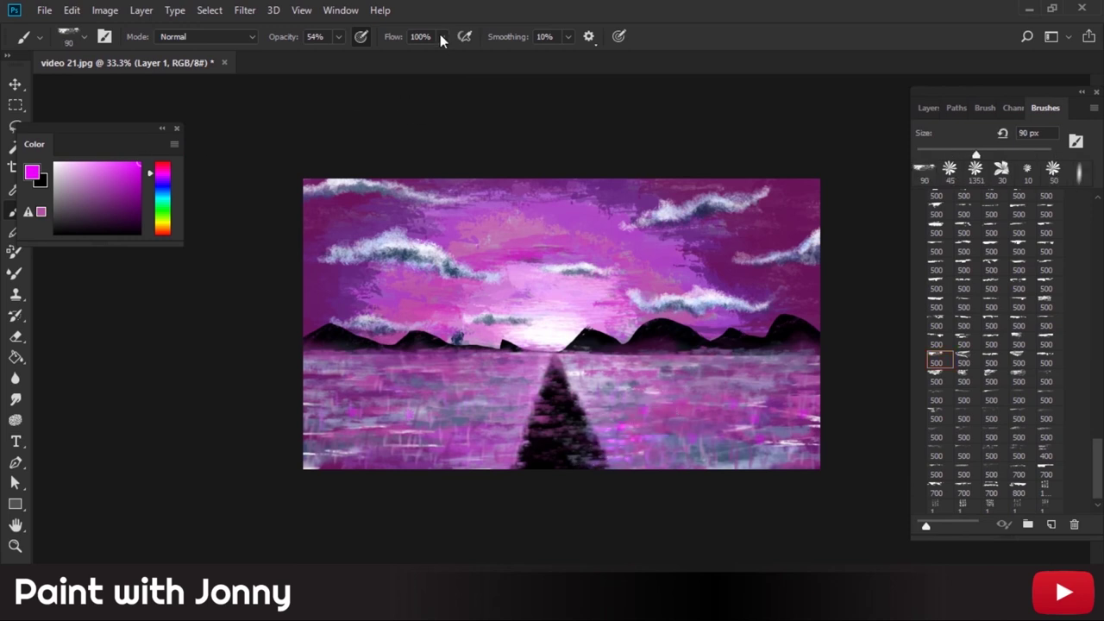
- Paint brighter blue and blue-violet water strokes with a 175 px brush
key(bracketright)
key(bracketright)
key(bracketright)
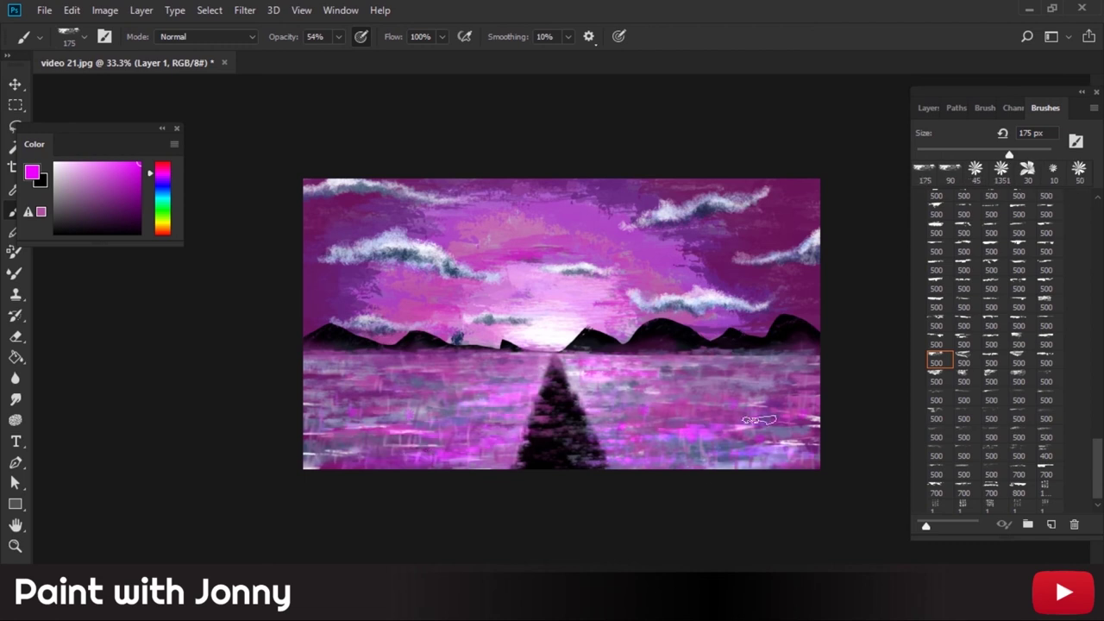
click(162, 184)
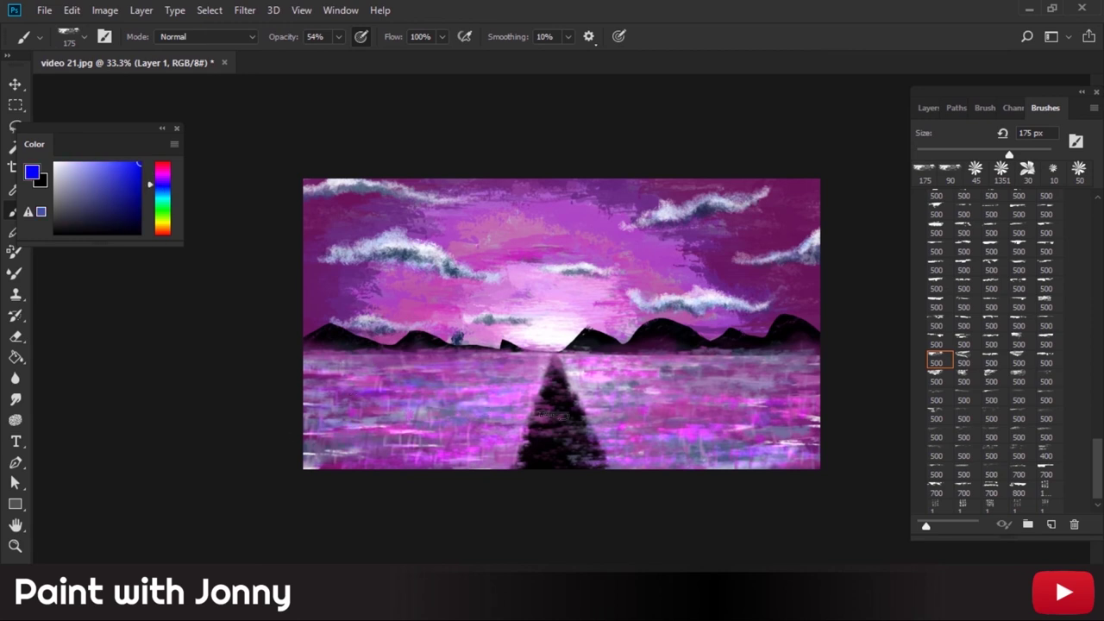
alt+click(392, 238)
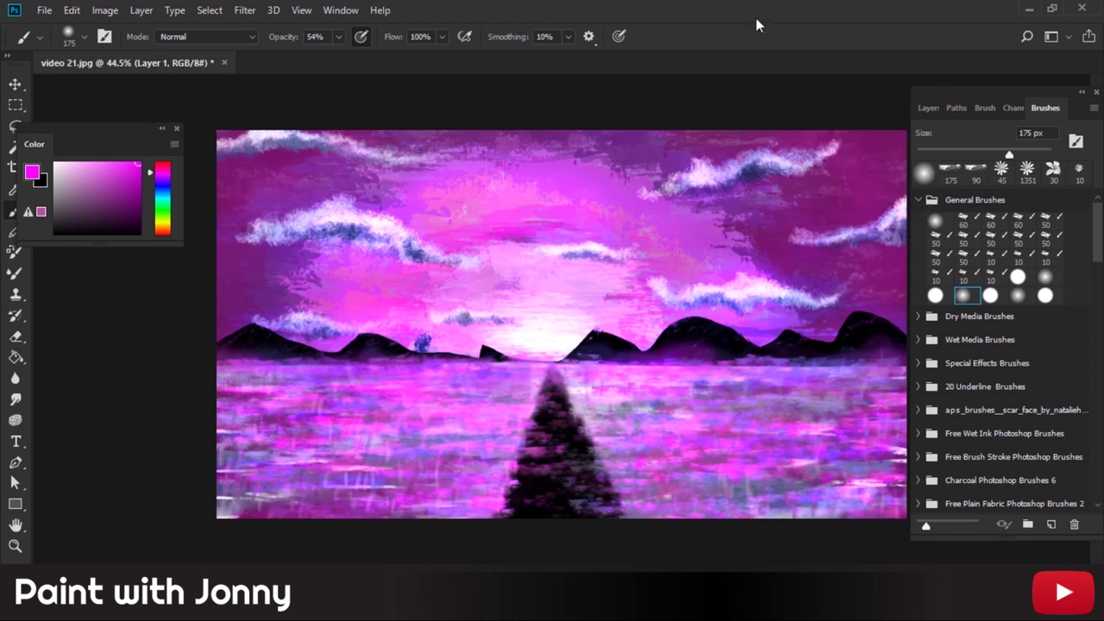
- Shrink the brush to 9 px, add a new Layer 2 for birds, and set the colour to black
drag(1009, 154, 921, 154)
click(929, 108)
click(1054, 524)
click(54, 232)
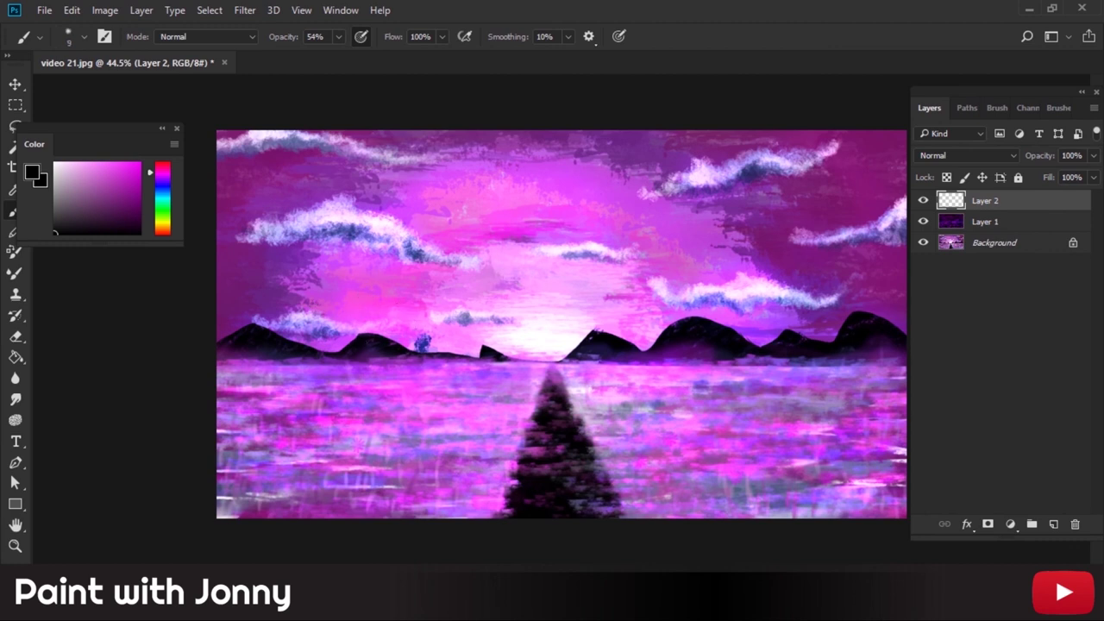
- Zoom in and try a small bird stroke below the cloud, then undo it
scroll(552, 324, up, 5)
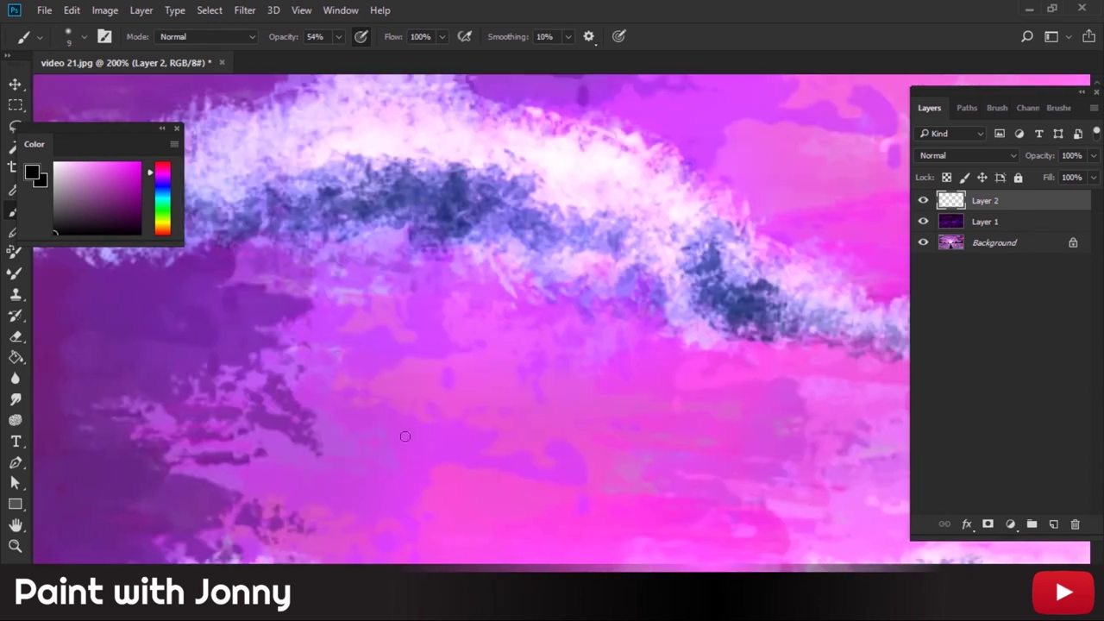
drag(394, 408, 434, 368)
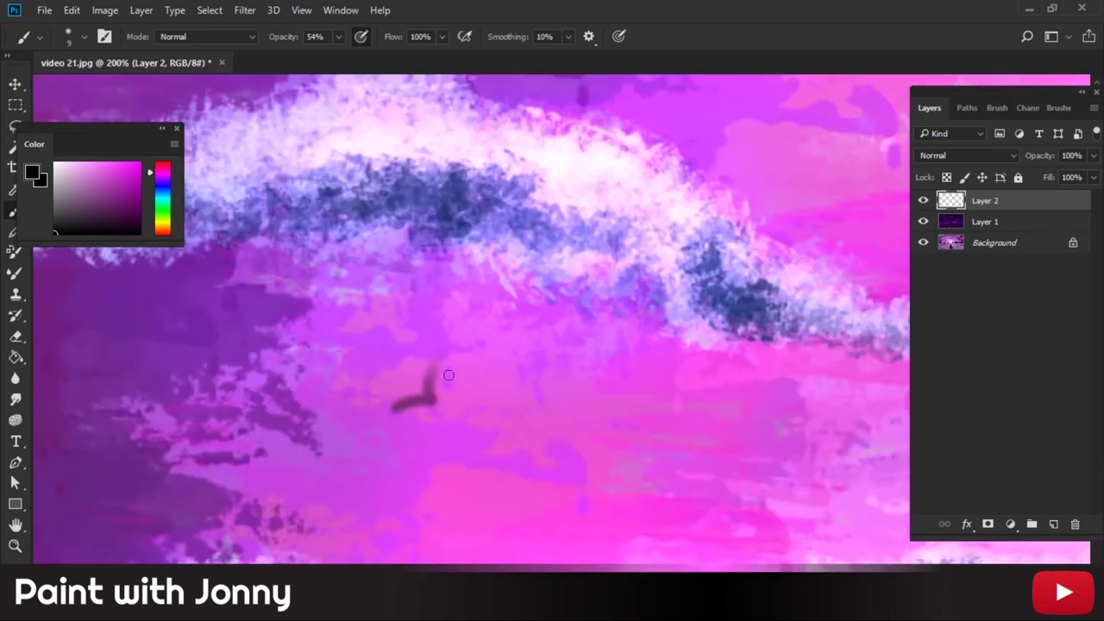
key(ctrl+z)
- Set up a fine brush tip in Brush Settings and reduce its size to 1 px
click(1059, 107)
click(964, 222)
key(bracketleft)
key(bracketleft)
key(bracketleft)
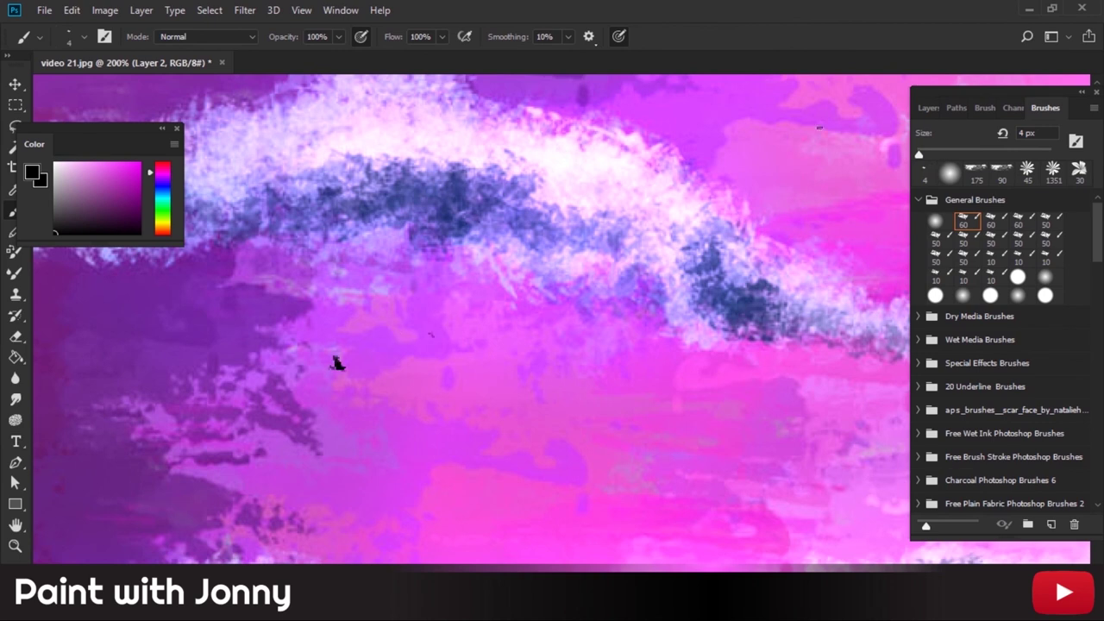
click(1047, 261)
key(F5)
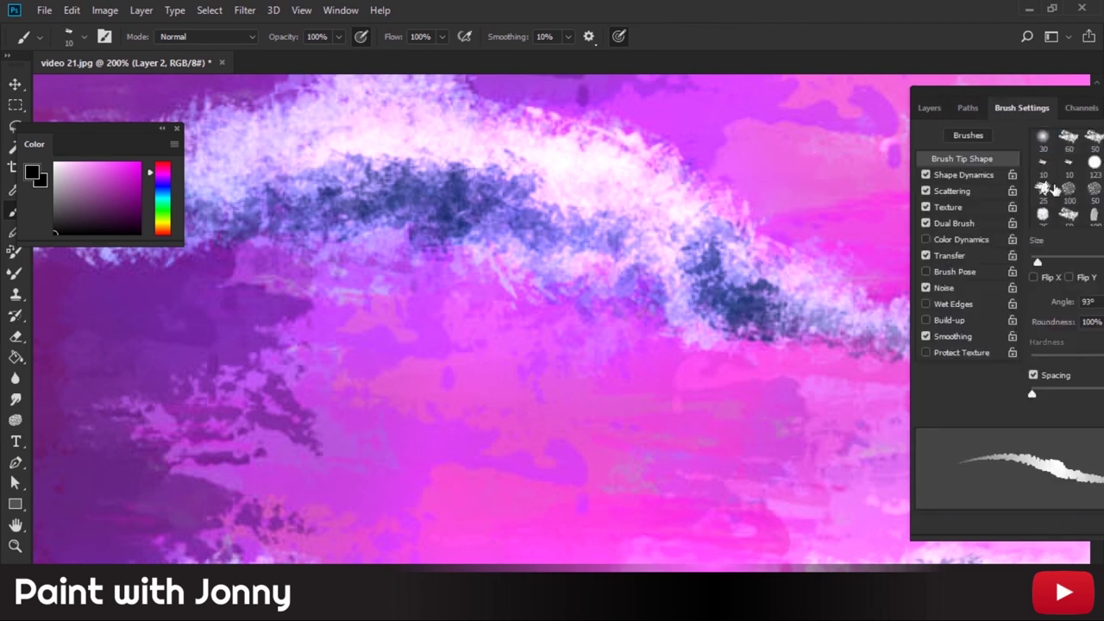
key(bracketleft)
key(bracketleft)
key(bracketleft)
key(bracketleft)
key(bracketleft)
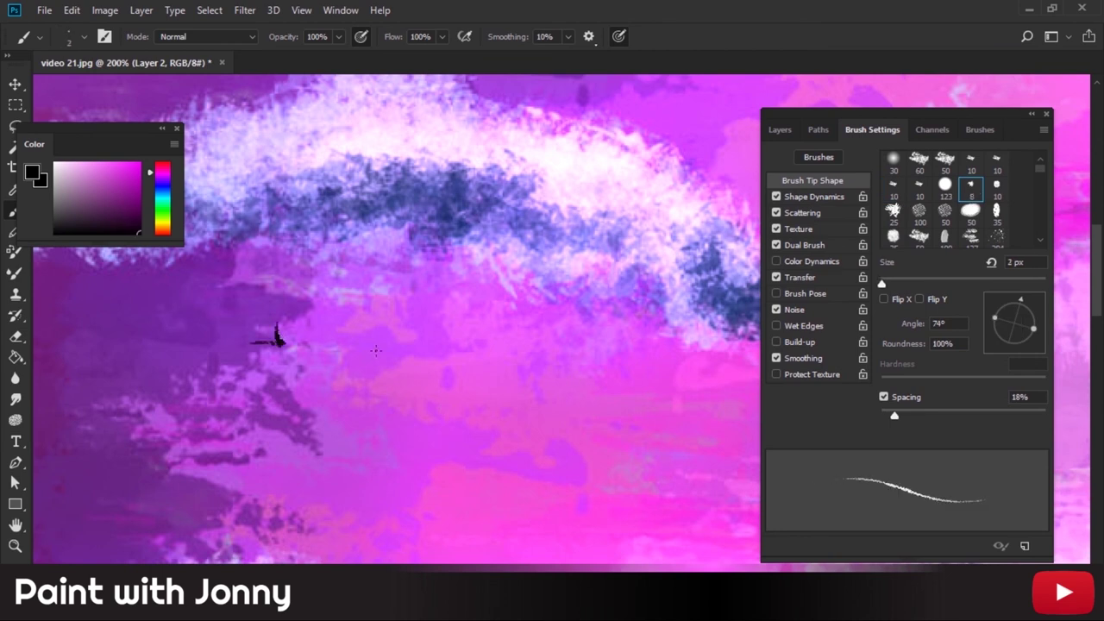
key(bracketleft)
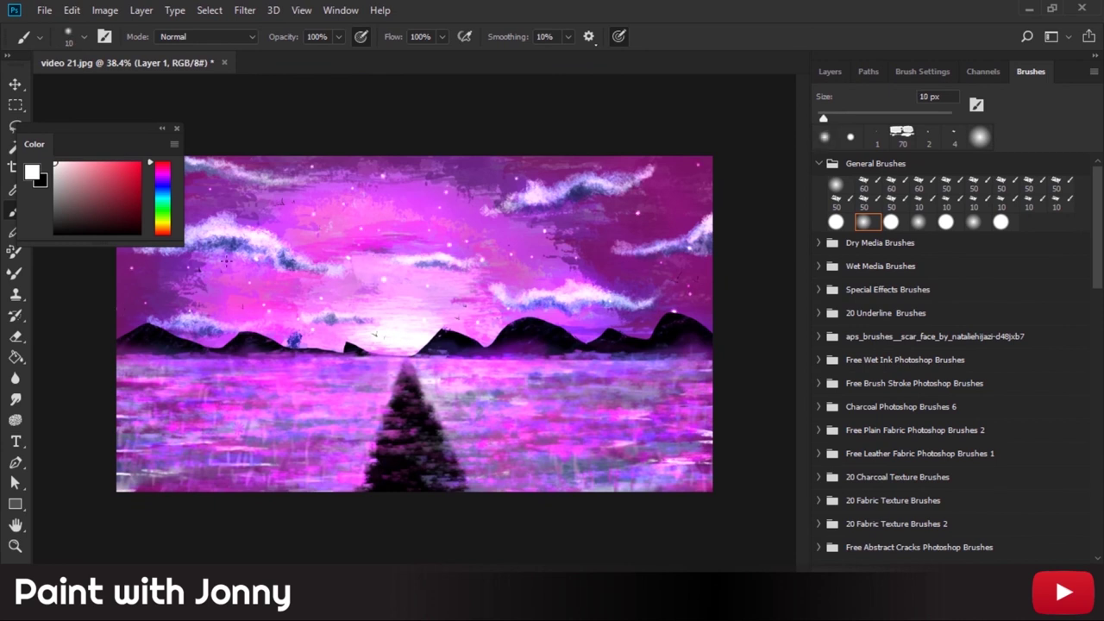
- Paint a long white diagonal shooting star in the left sky plus two small pink streaks
drag(134, 141, 486, 104)
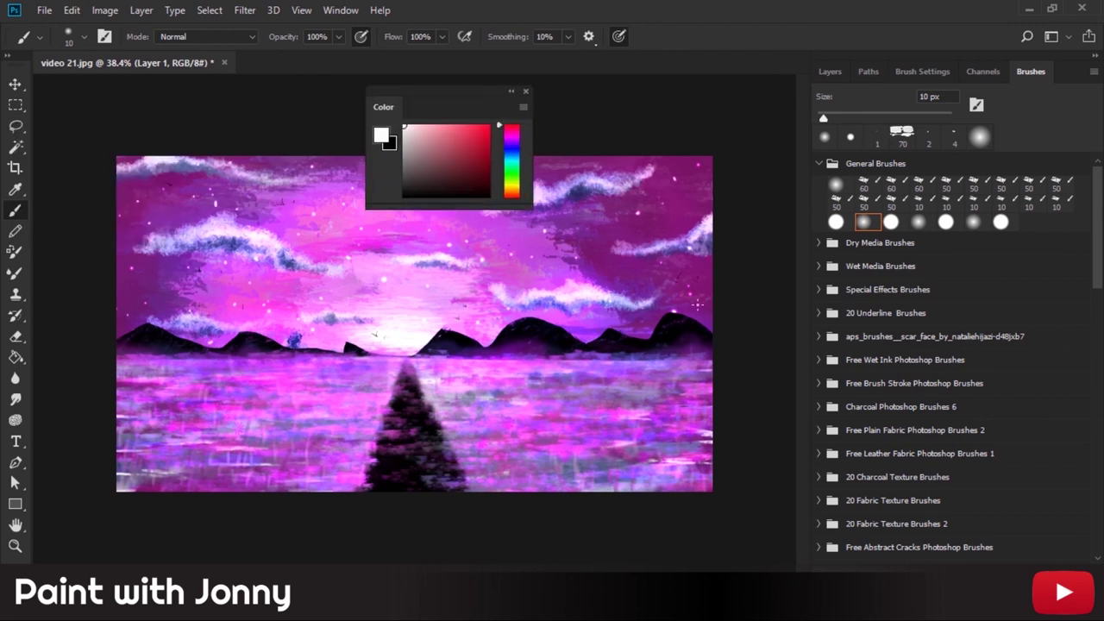
mouse_move(458, 92)
mouse_down()
mouse_move(797, 129)
mouse_move(804, 145)
mouse_up()
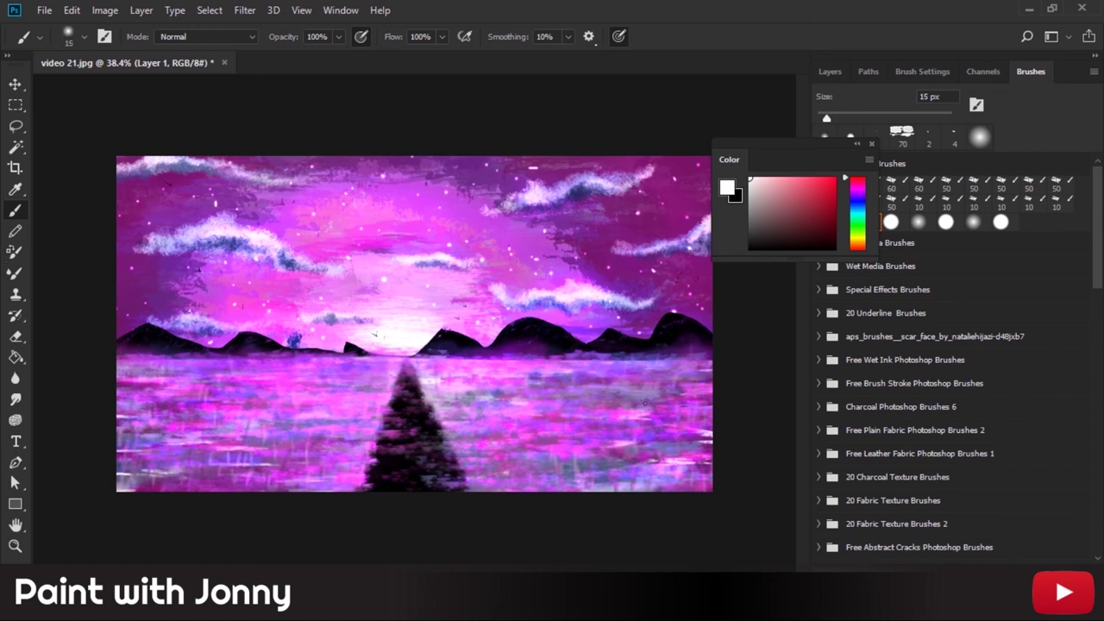
drag(338, 206, 307, 285)
key(ctrl+z)
drag(317, 218, 219, 292)
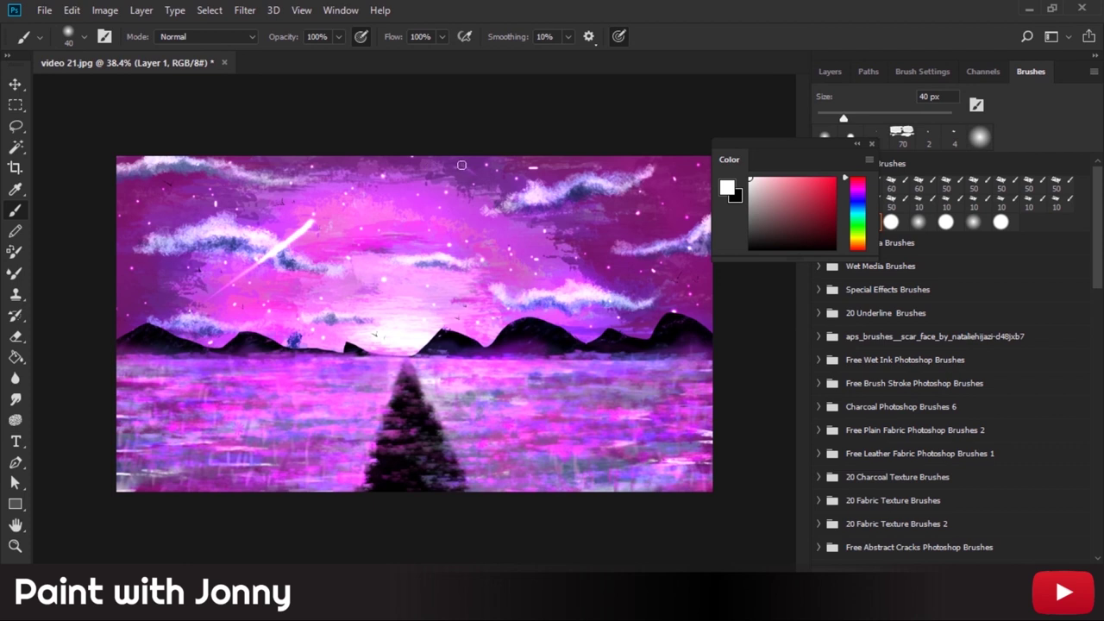
drag(679, 200, 693, 185)
drag(153, 189, 143, 203)
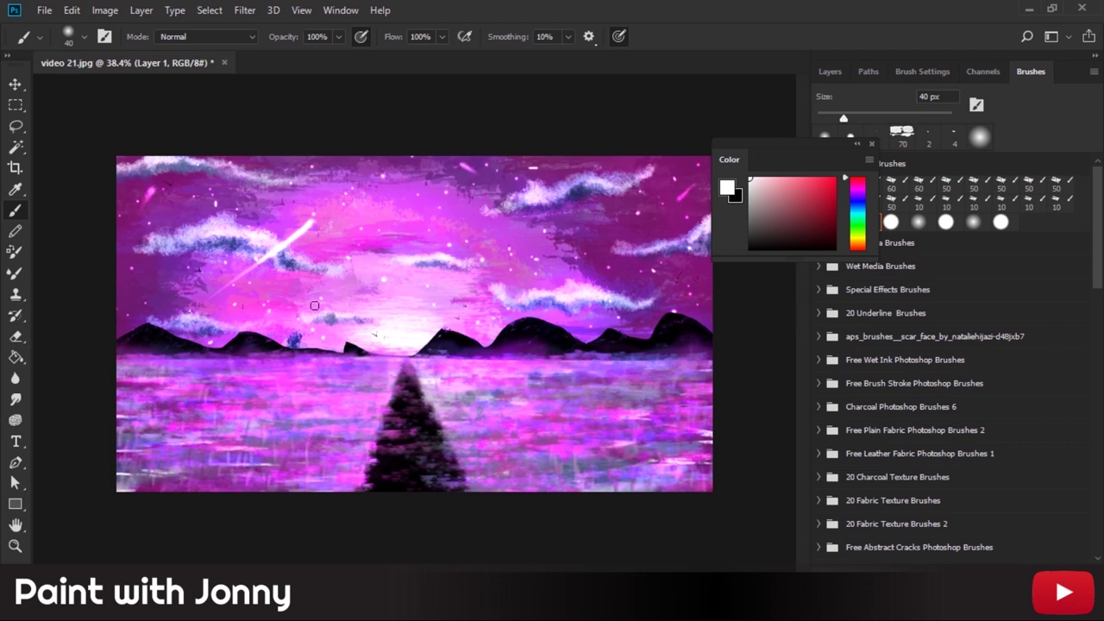